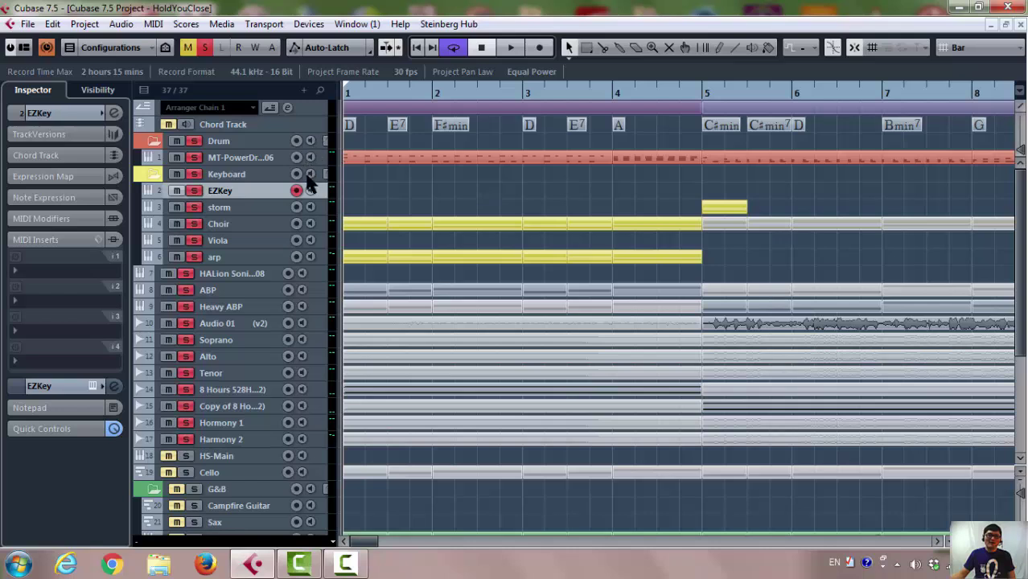
Zoom out to the whole song, select all events and paste MIDI parts onto the EZKey track through bar 97.
left_click(317, 127)
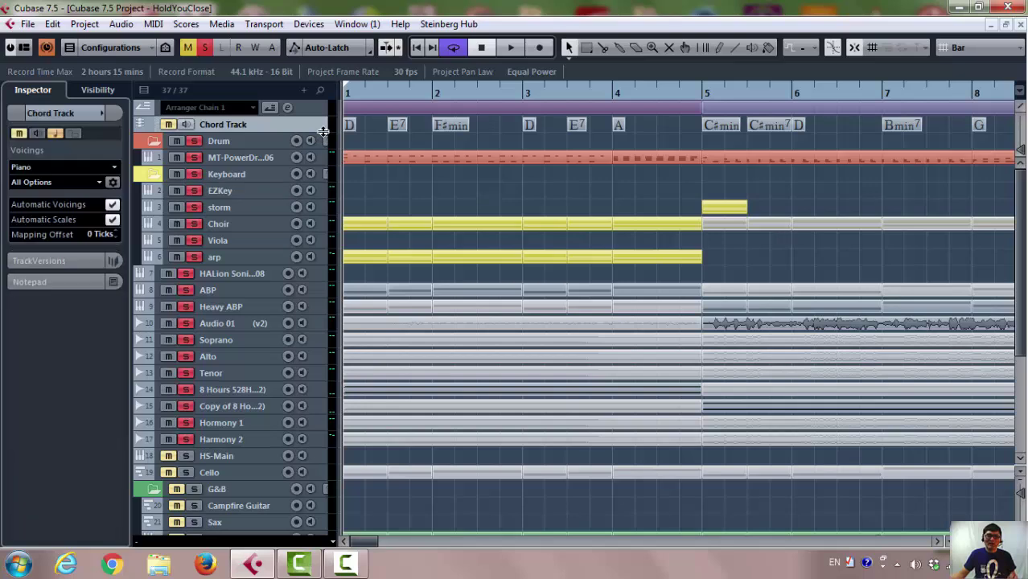
key("g")
key("g")
key("g")
key("g")
key("g")
key("g")
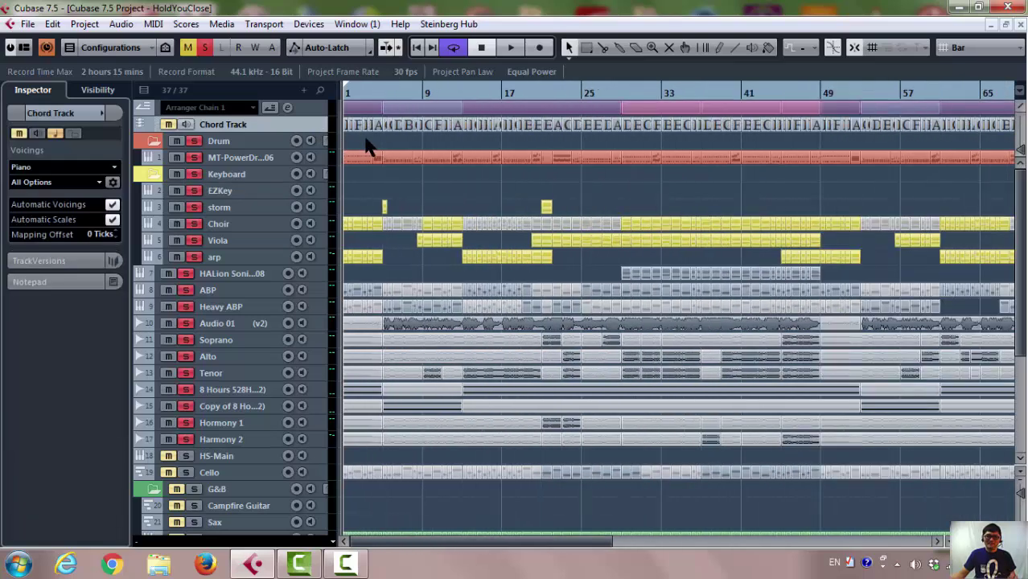
key("g")
key("g")
key("g")
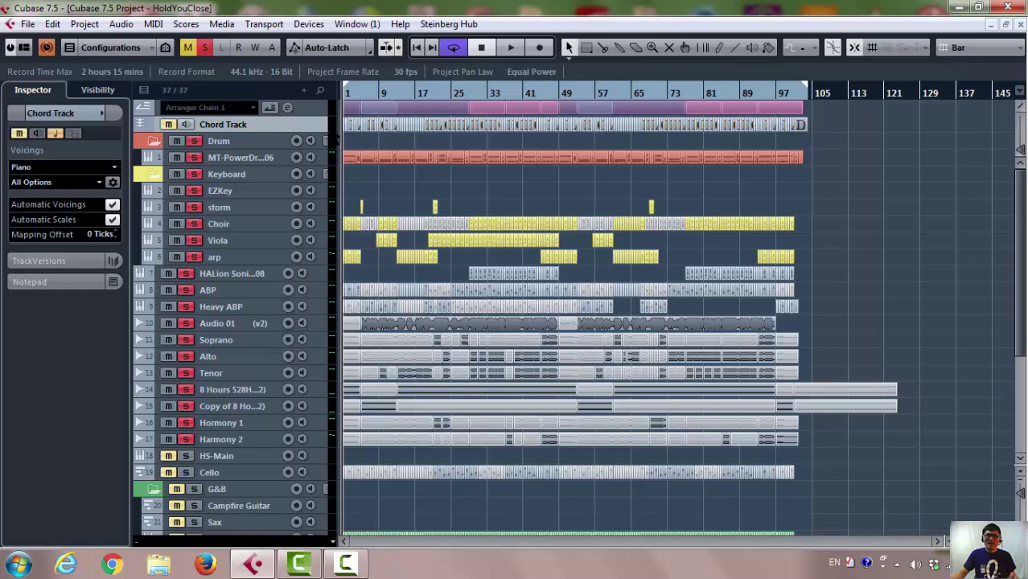
right_click(304, 125)
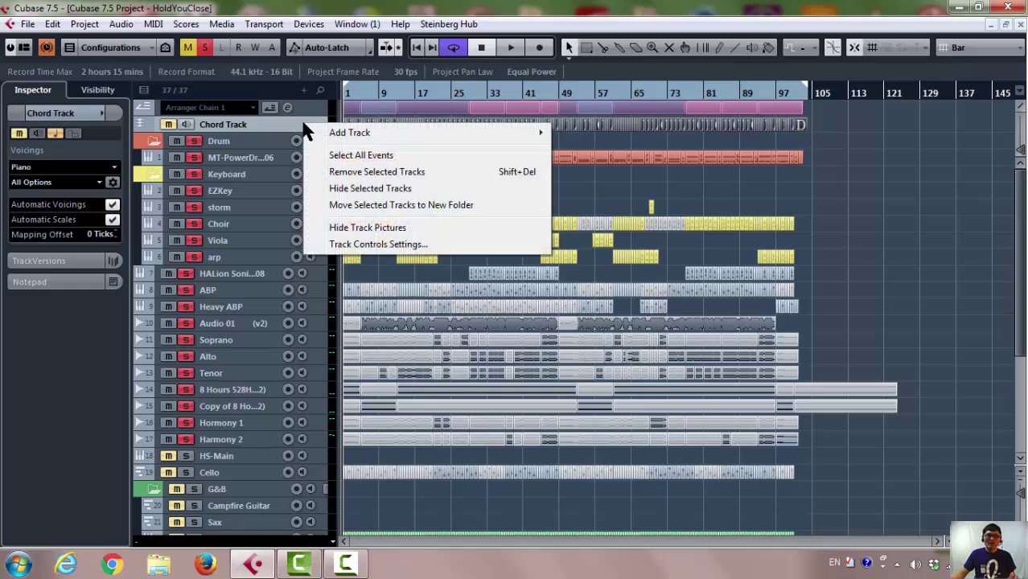
left_click(348, 156)
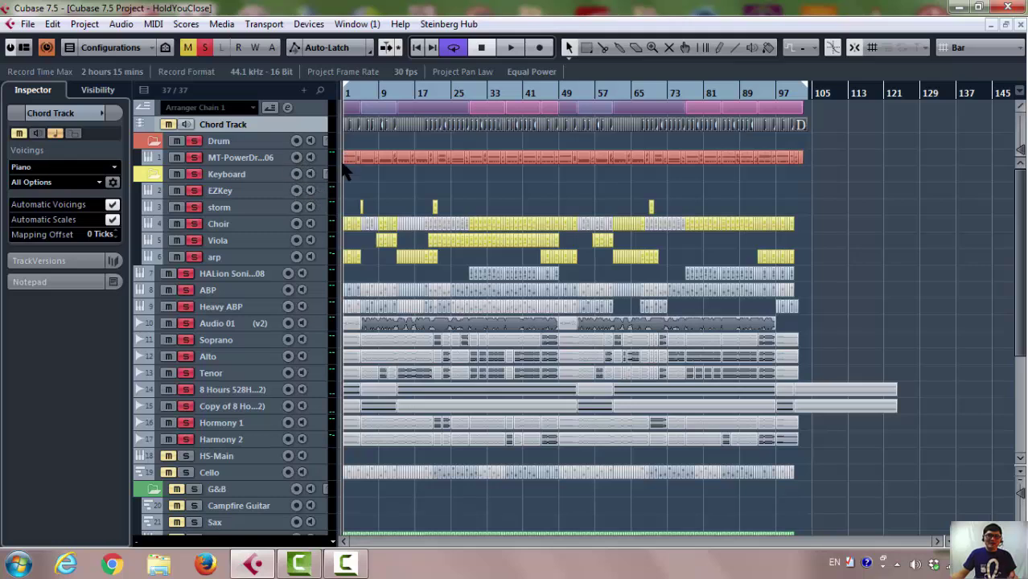
left_click(272, 196)
key("ctrl+v")
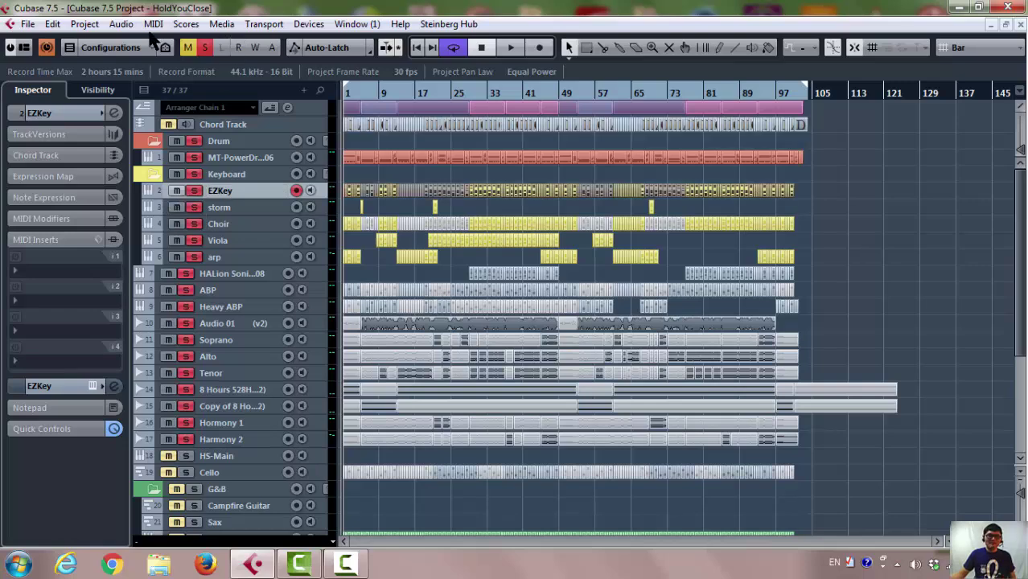
left_click(87, 25)
mouse_move(100, 42)
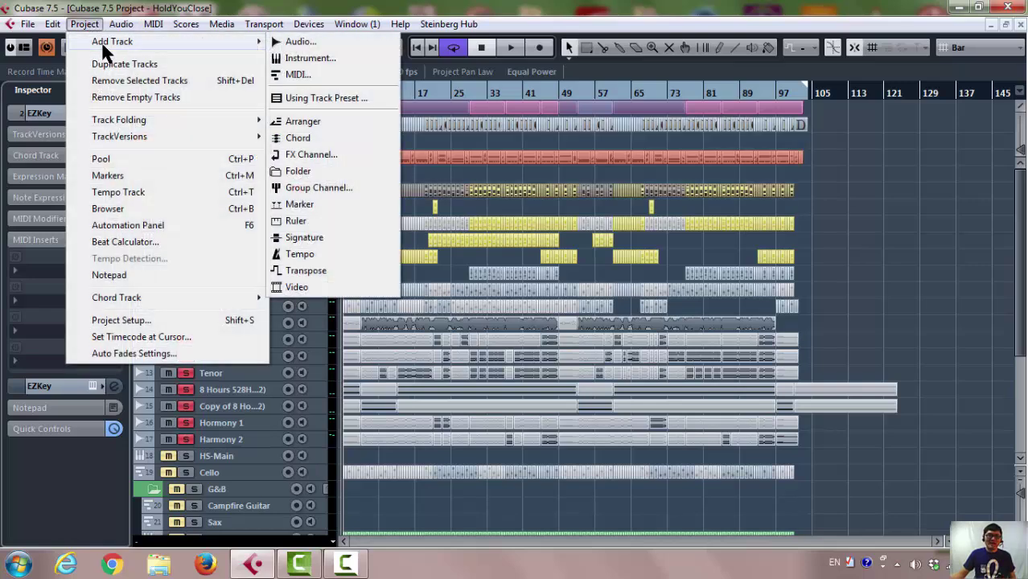
left_click(491, 177)
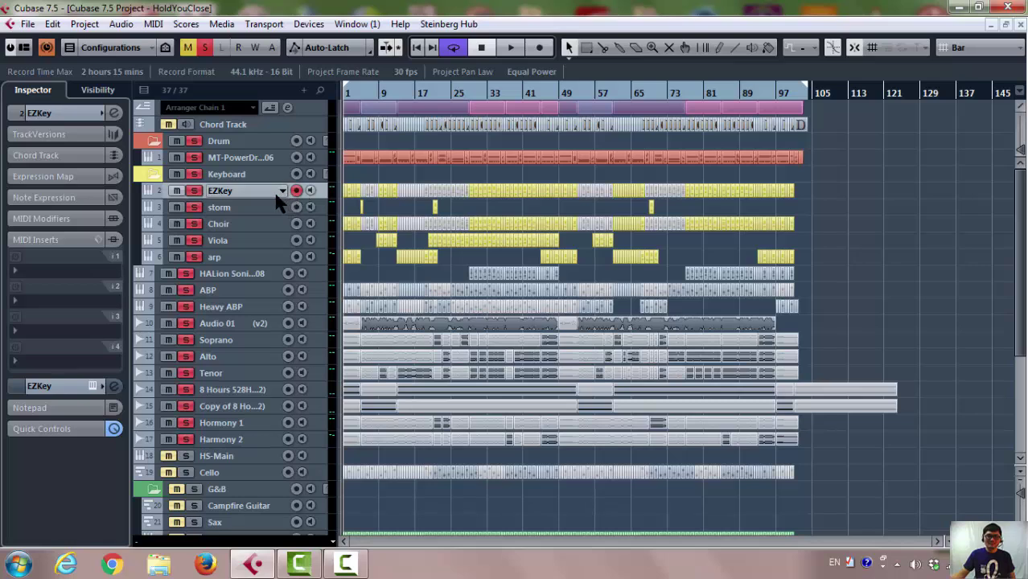
Rubber-band select the EZKey parts across the song, then clear the selection.
left_click_drag(810, 203, 339, 199)
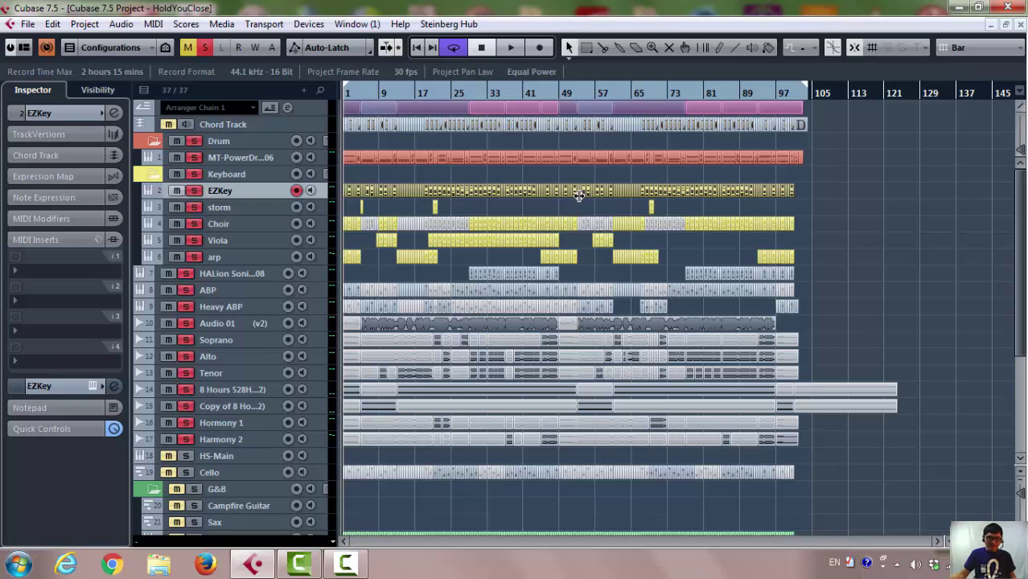
left_click(822, 199)
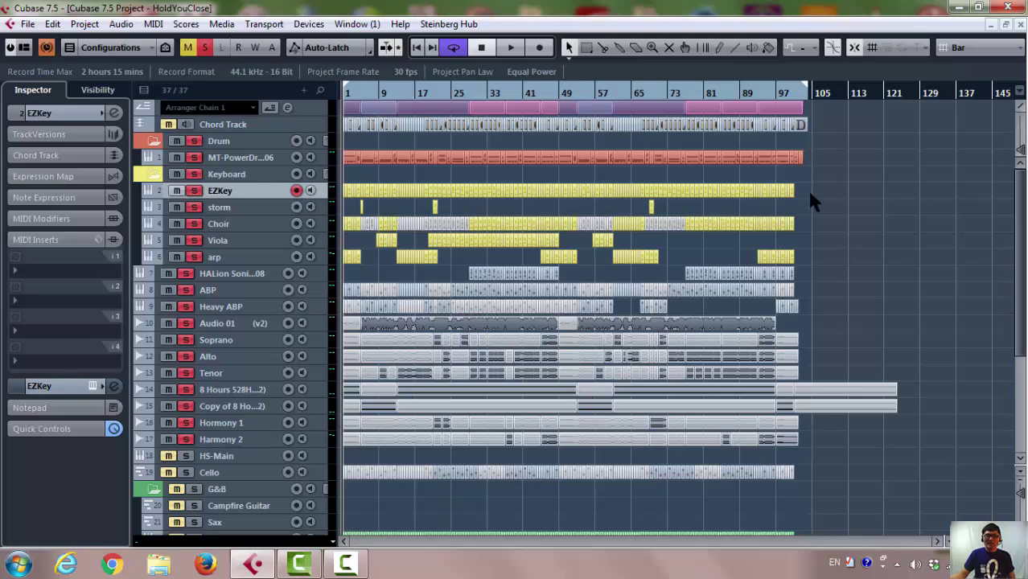
left_click_drag(807, 195, 290, 196)
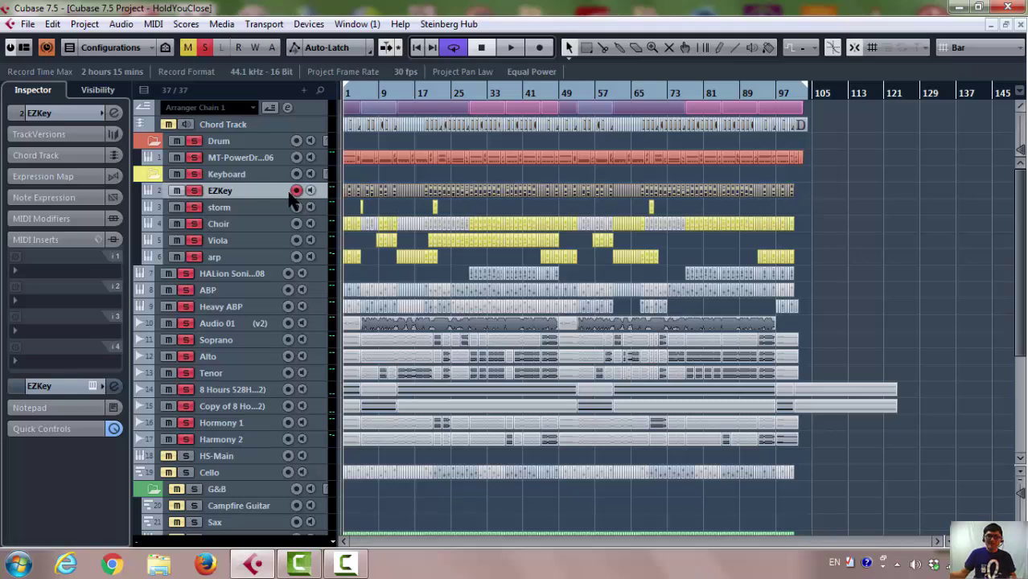
left_click(857, 209)
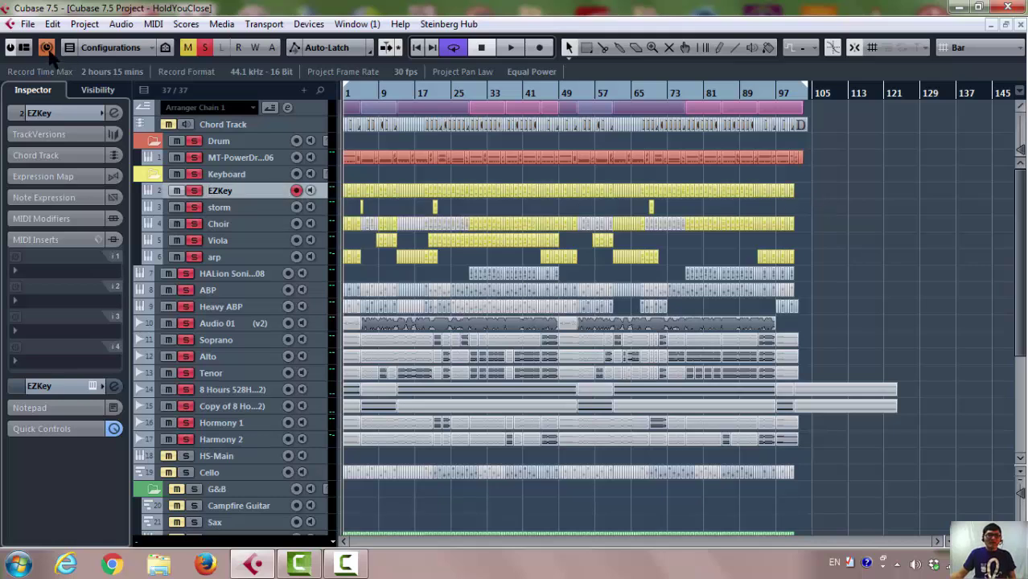
Start a File > Export > MIDI File export and browse to the Album\01_Praise Lord folder.
left_click(27, 24)
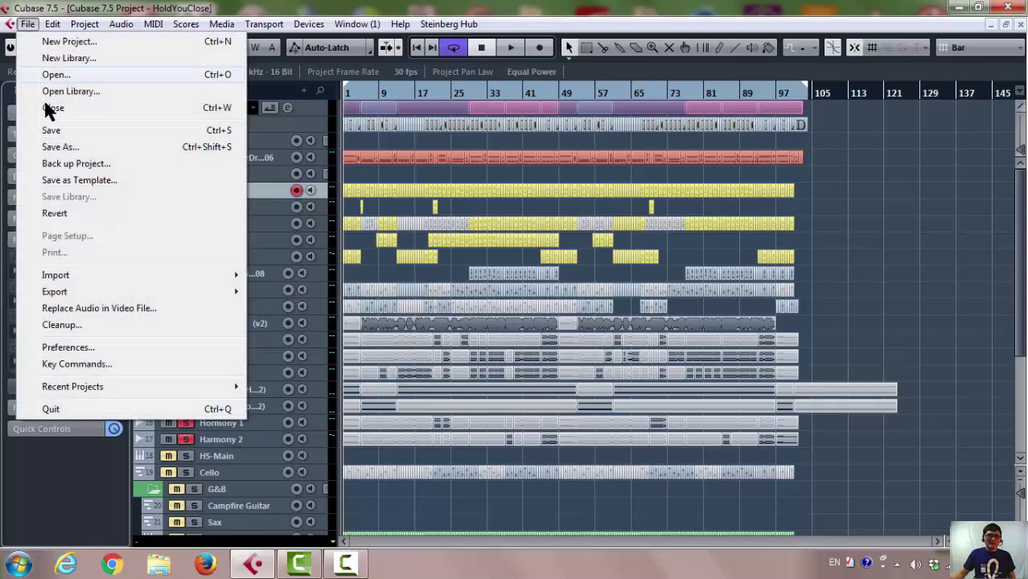
mouse_move(63, 293)
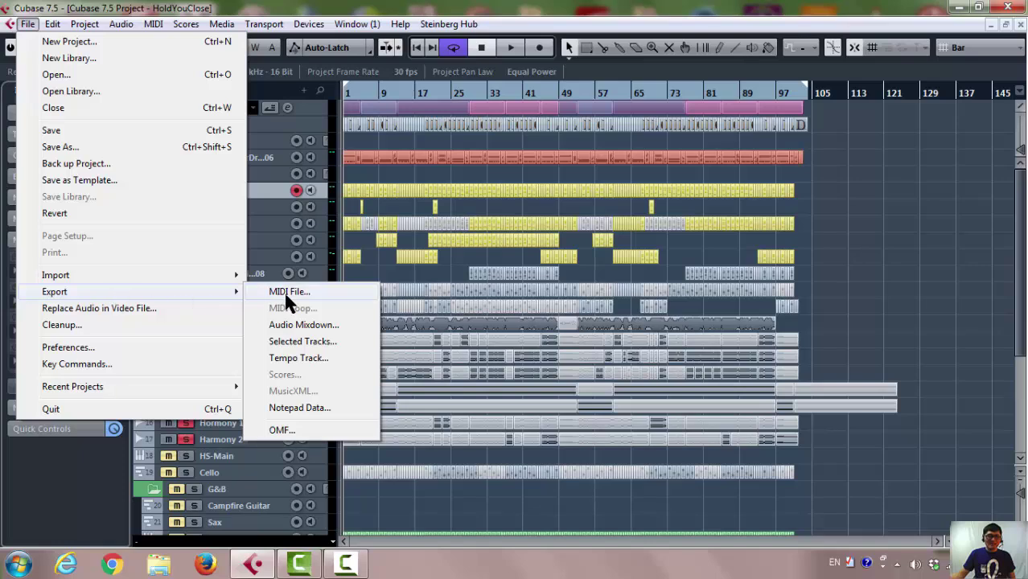
left_click(291, 291)
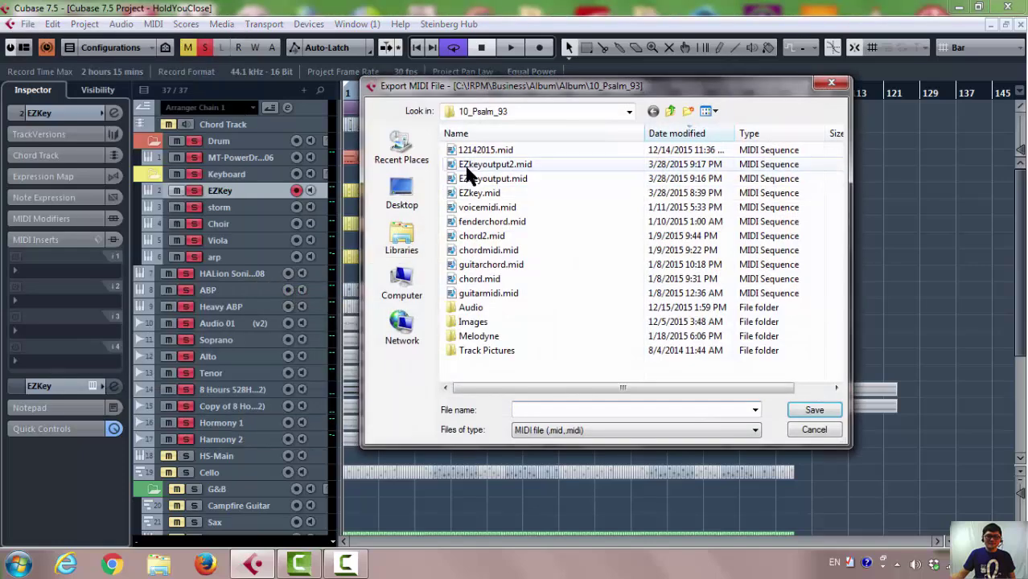
left_click(542, 109)
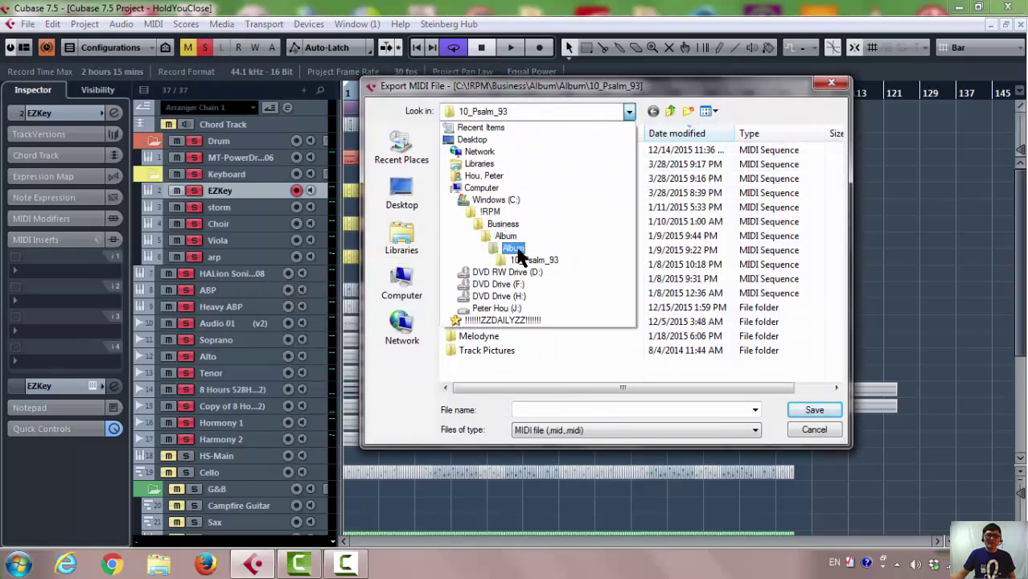
left_click(513, 248)
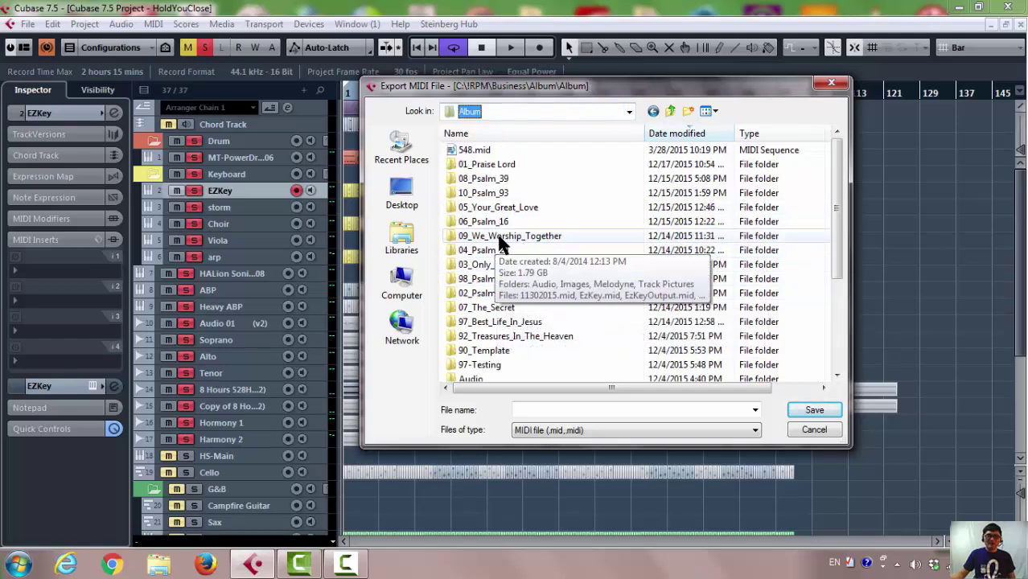
left_click(498, 166)
double_click(497, 165)
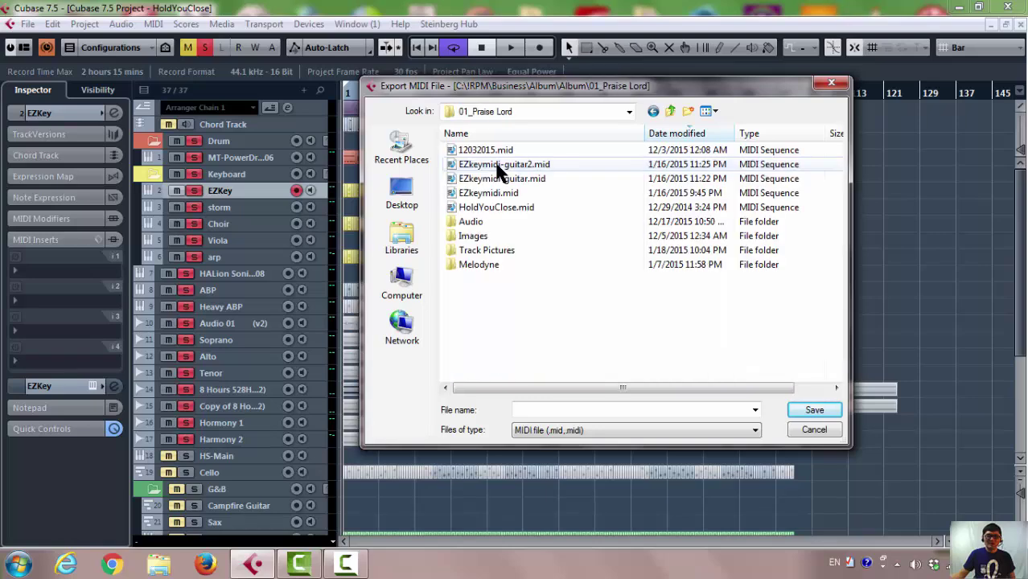
Rename the export file from 12032015.mid to 12172015.mid.
left_click(500, 151)
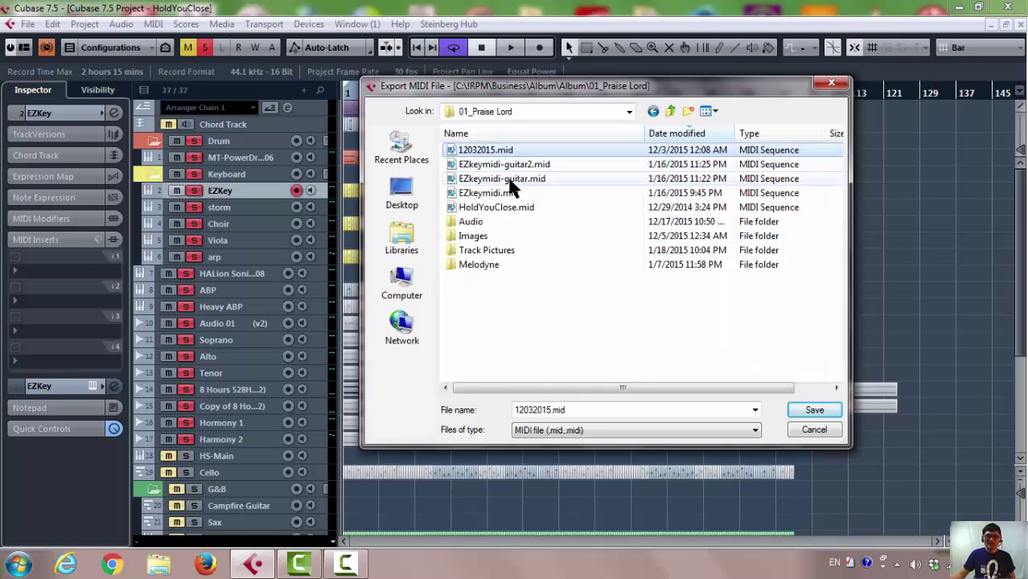
left_click(541, 406)
left_click(523, 408)
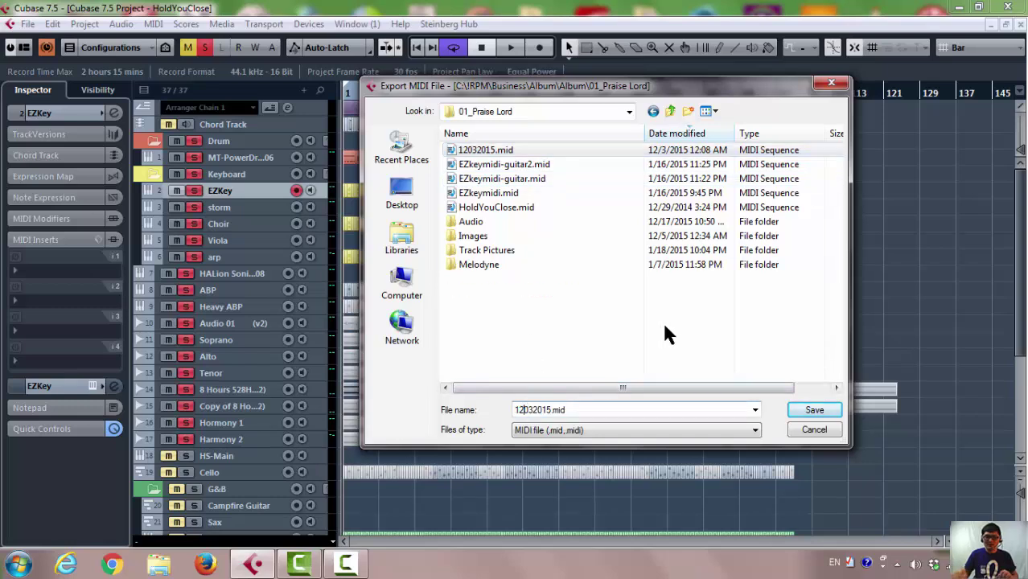
key("Delete")
key("Delete")
type("1")
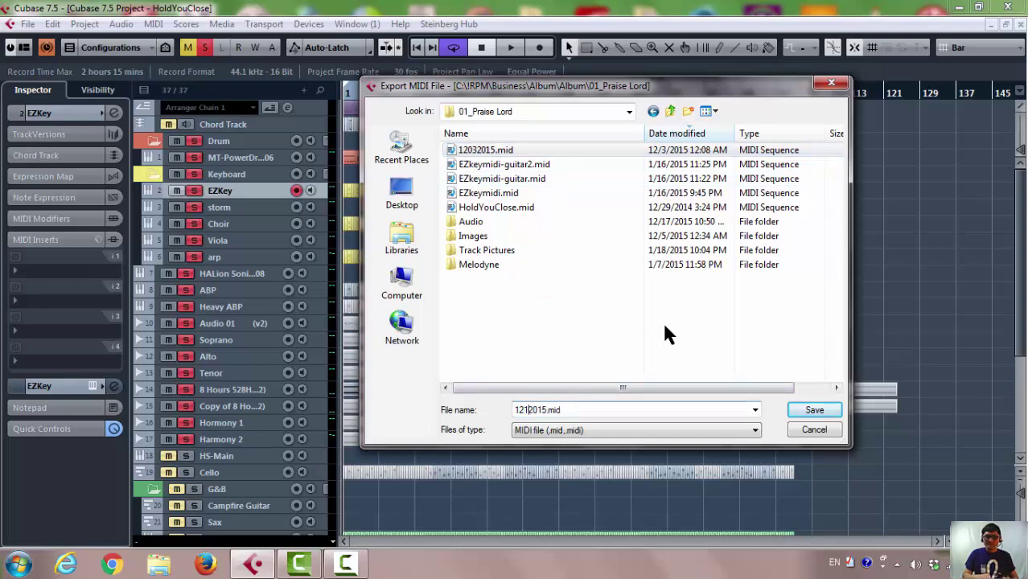
type("7")
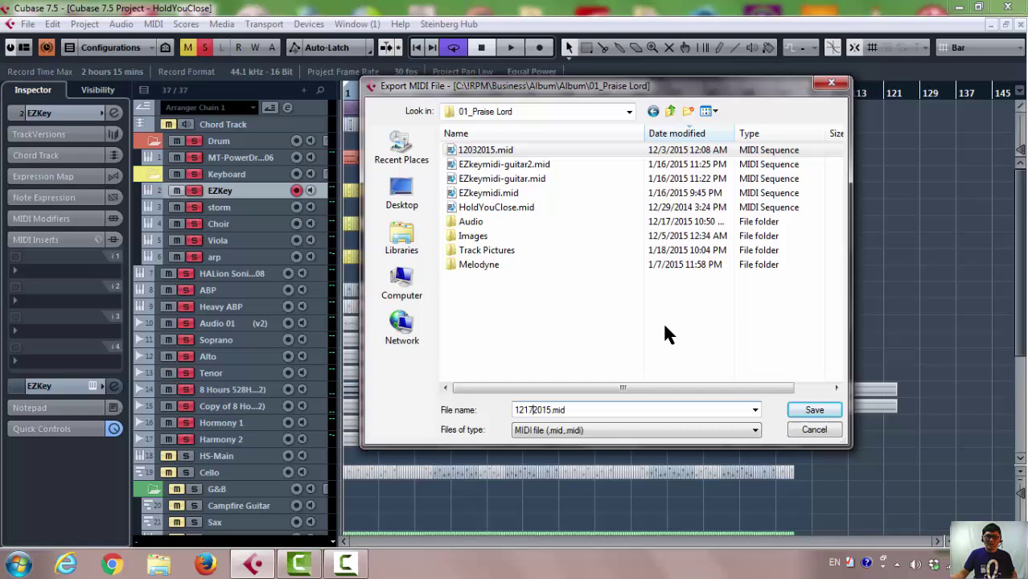
Save the export as 12172015.mid and accept the Export Options at 480 resolution.
left_click(814, 410)
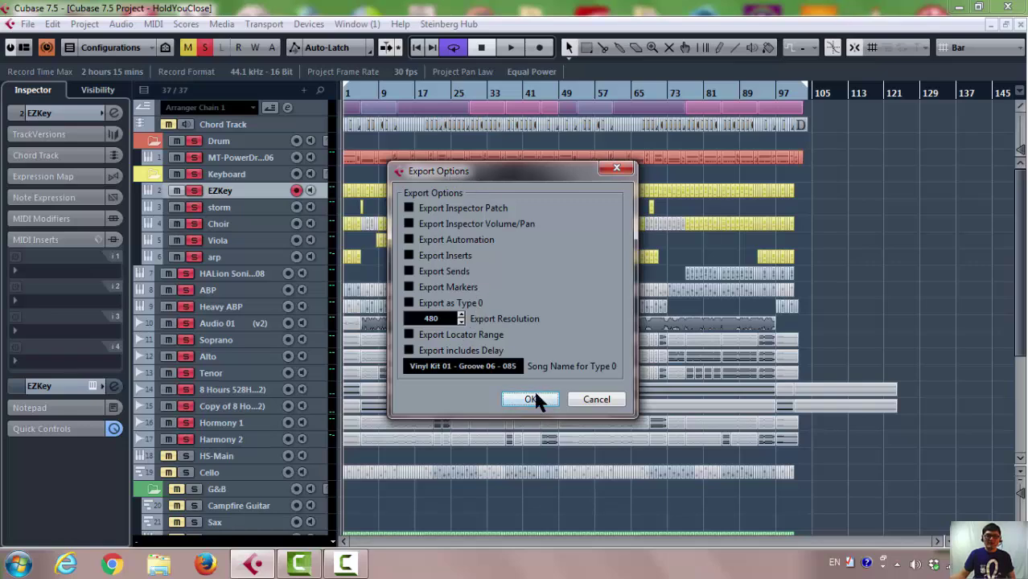
left_click(534, 400)
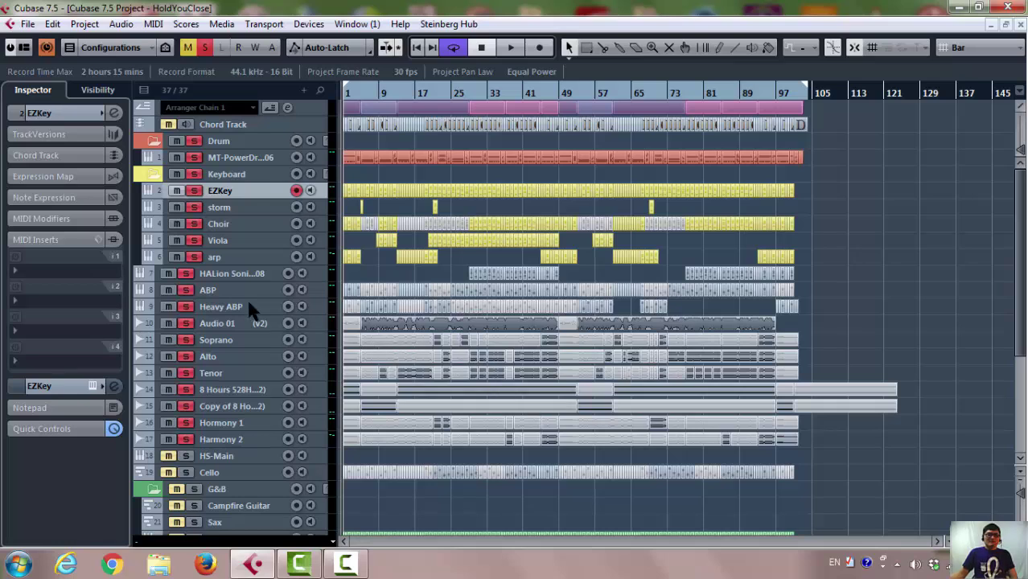
Open the EZKey instrument's EZkeys window and move it higher on screen.
left_click(93, 387)
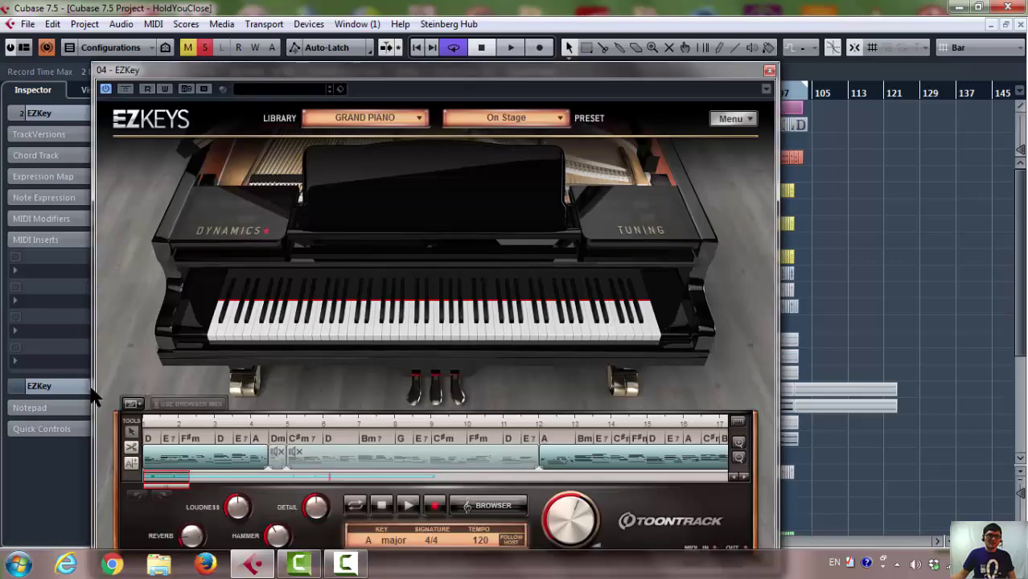
left_click_drag(439, 71, 439, 7)
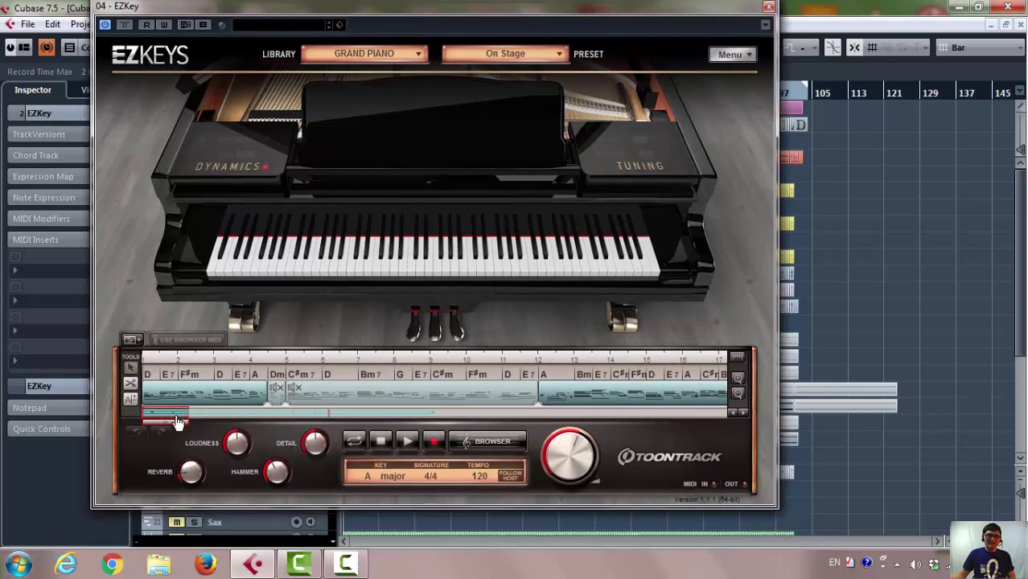
left_click_drag(178, 414, 151, 418)
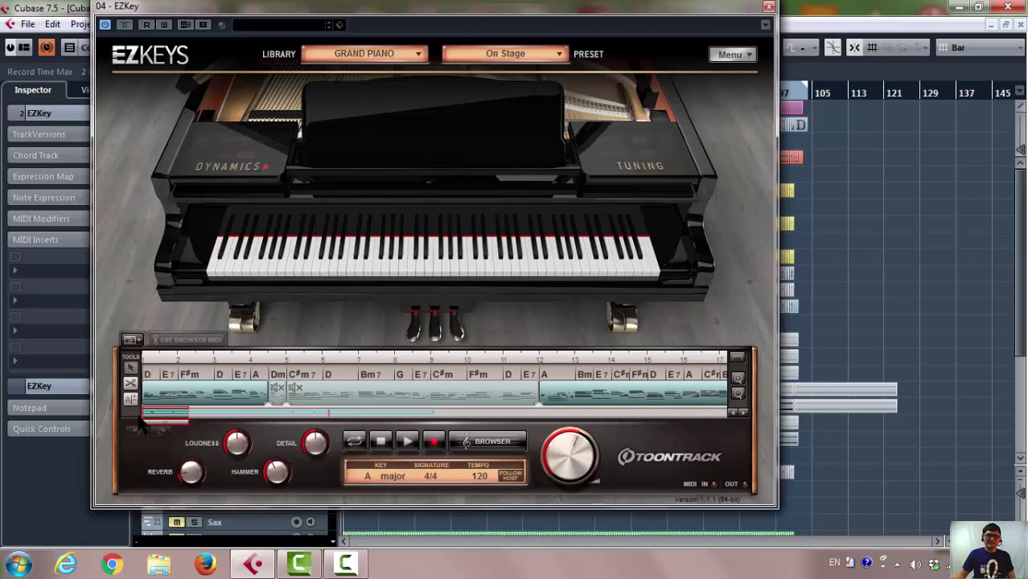
Select the song-track blocks and remove them until the song track is empty.
left_click(184, 397)
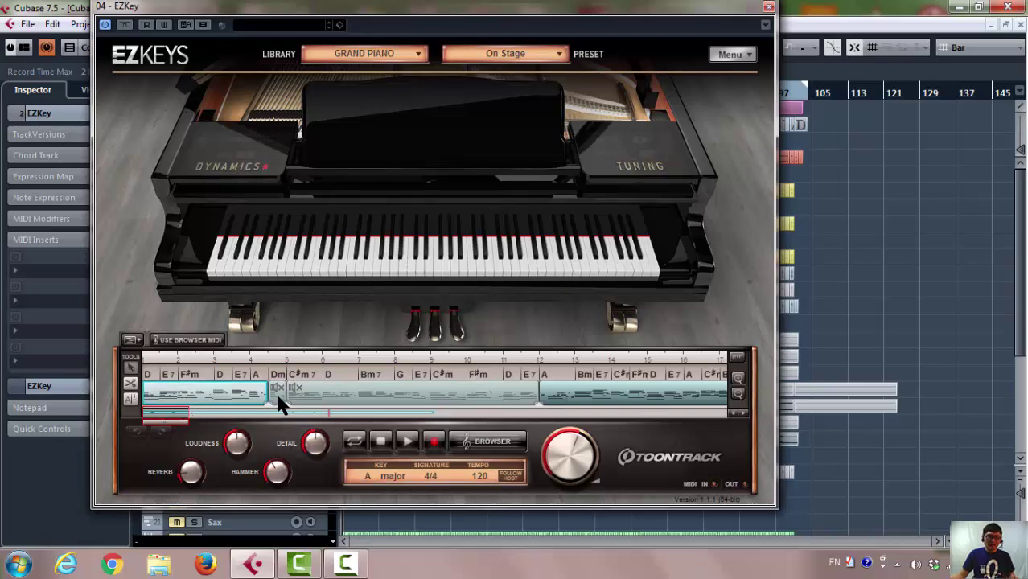
left_click(330, 398, "shift")
left_click(576, 396, "shift")
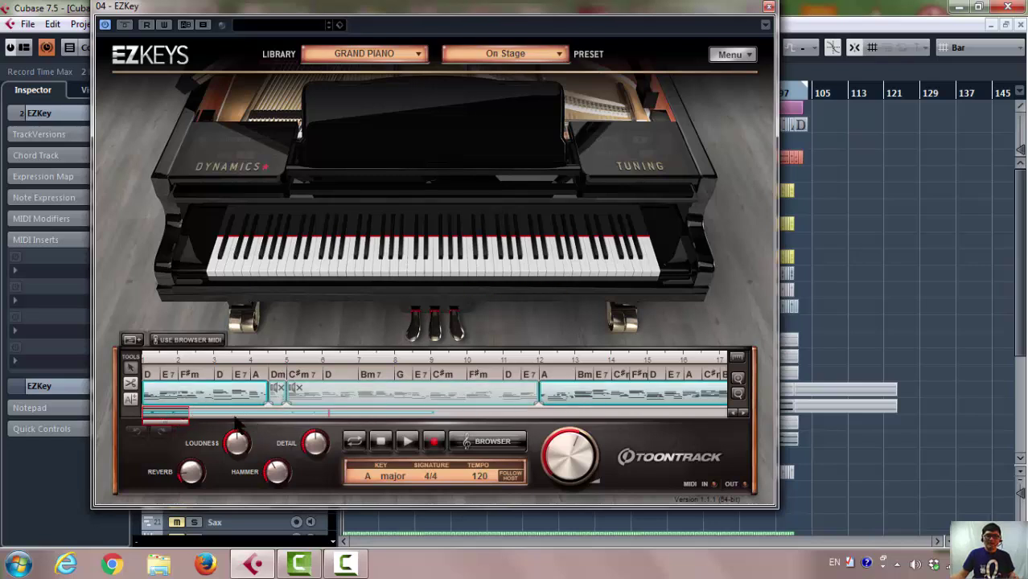
left_click_drag(214, 424, 431, 419)
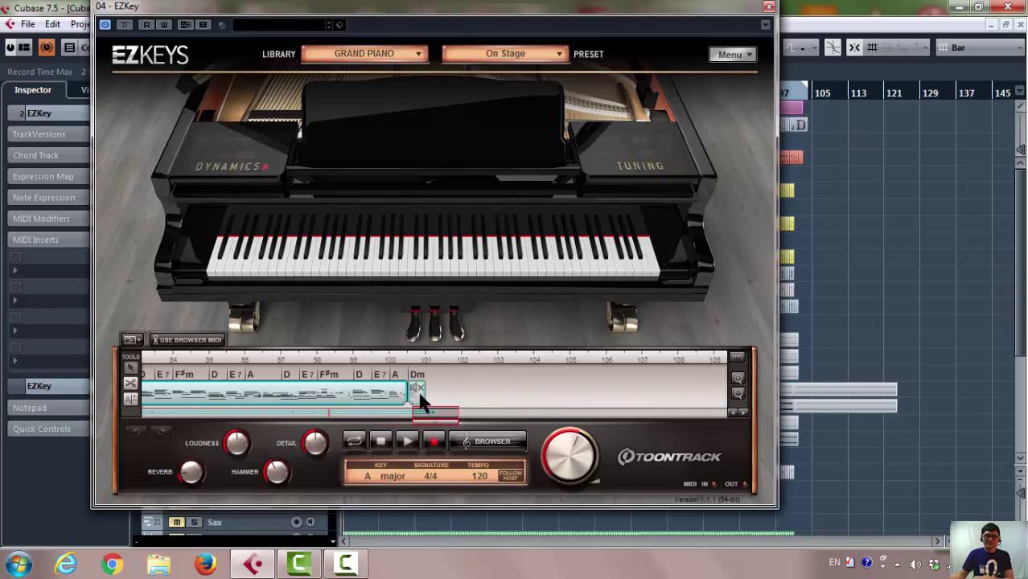
right_click(416, 404)
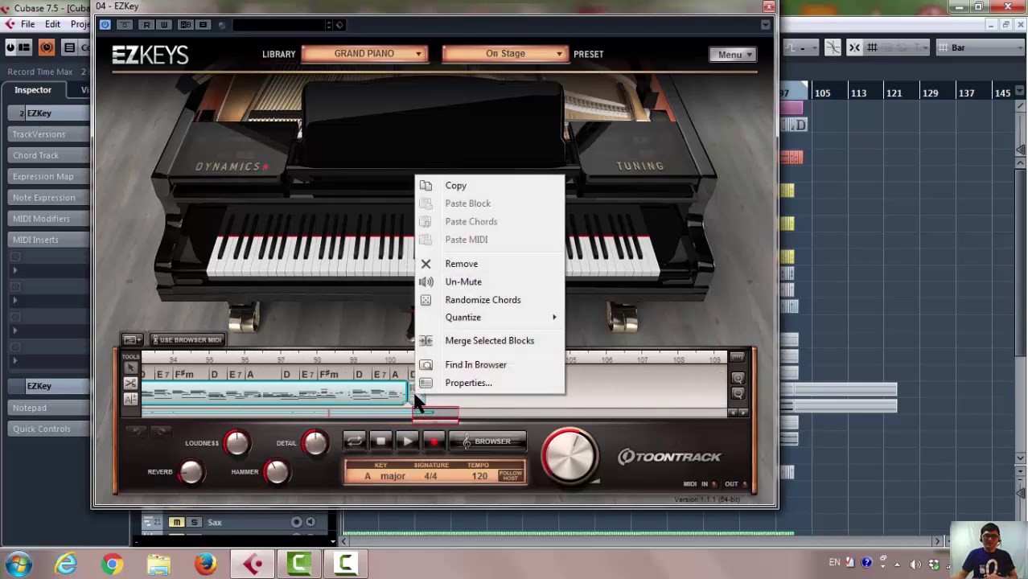
left_click(463, 265)
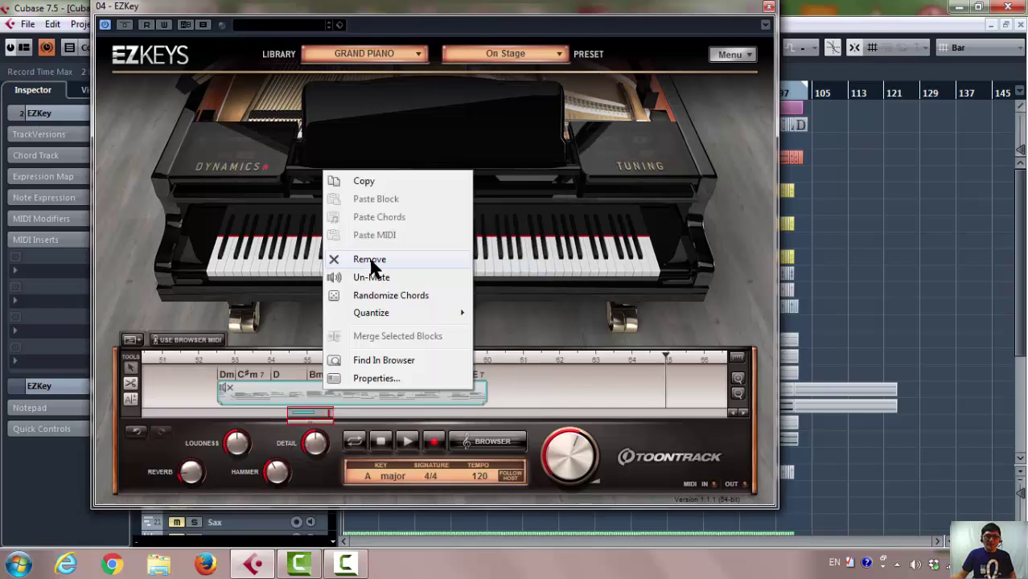
left_click(366, 258)
left_click_drag(315, 406, 133, 422)
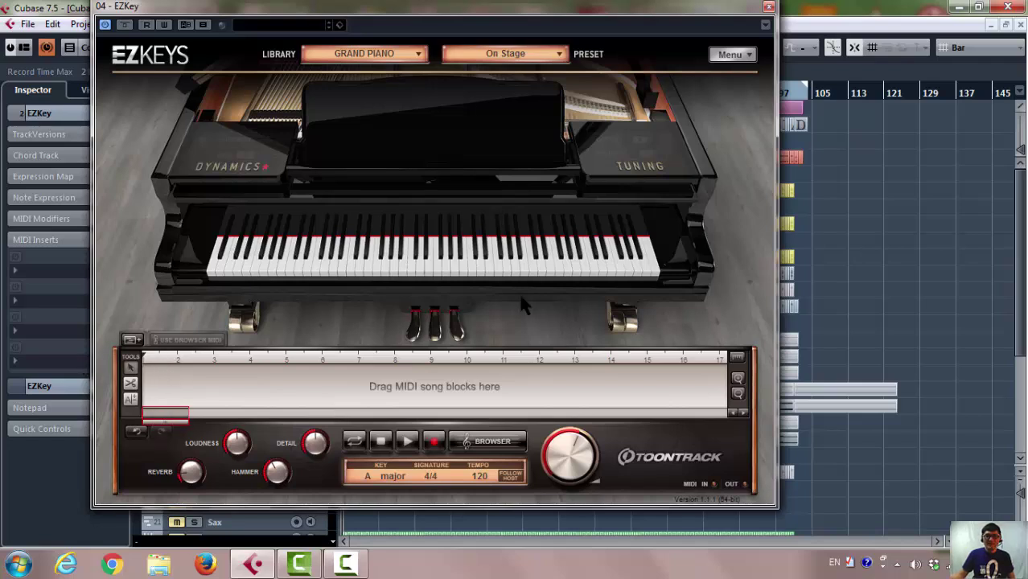
Import the MIDI file Album\01_Praise Lord\12172015.mid into the EZkeys song track.
left_click(733, 56)
mouse_move(744, 269)
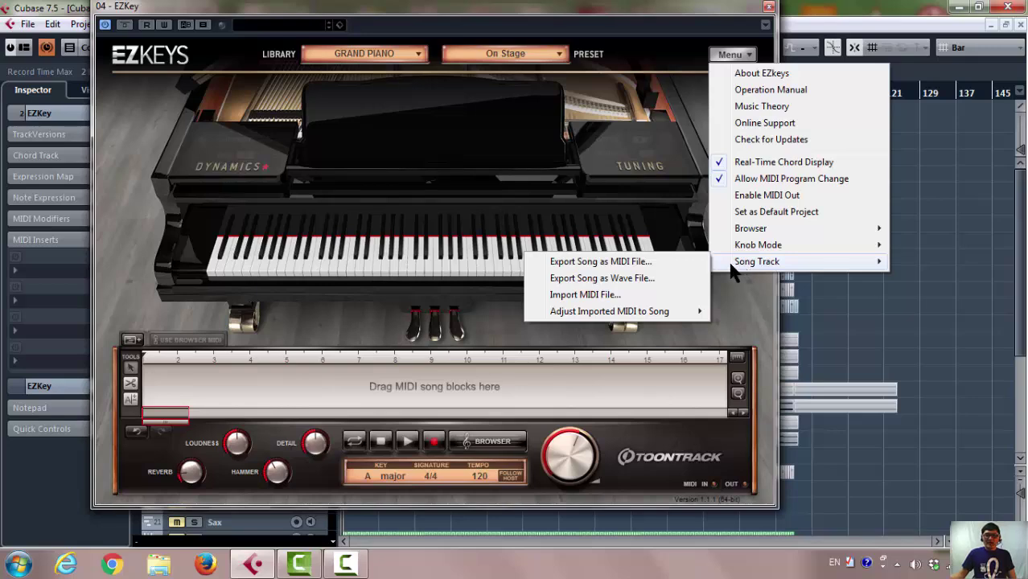
left_click(609, 298)
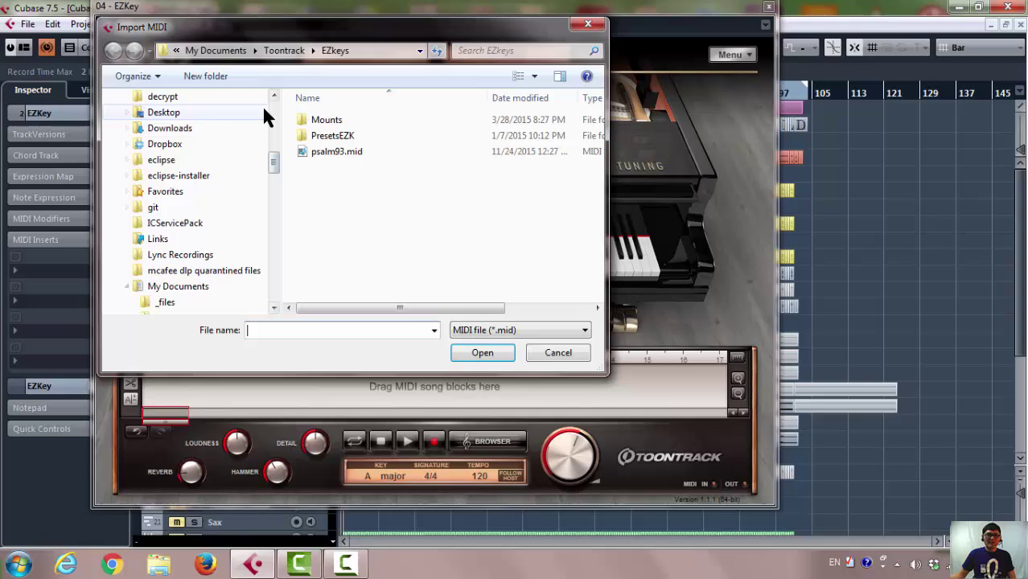
left_click(419, 51)
left_click(262, 163)
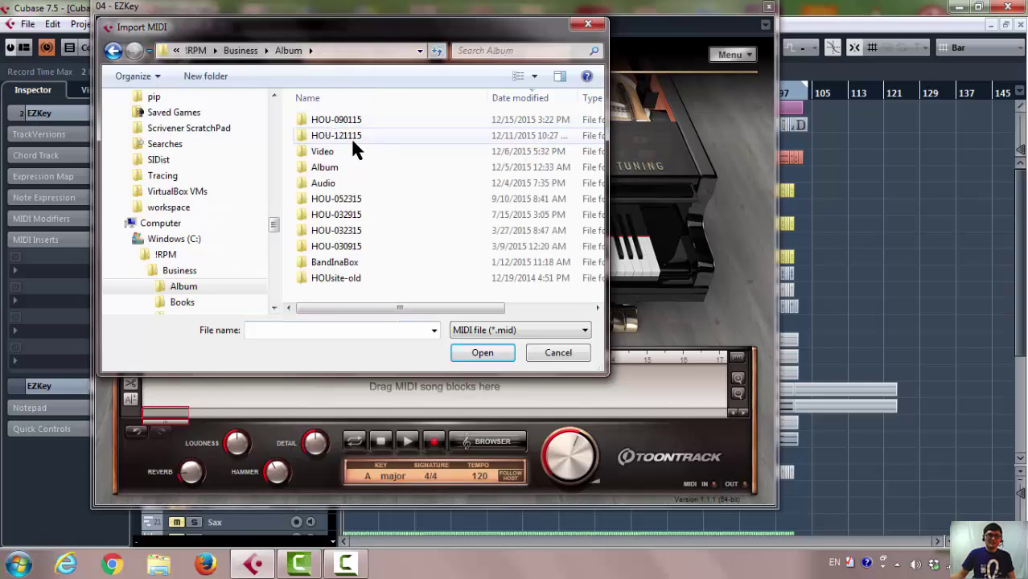
double_click(326, 167)
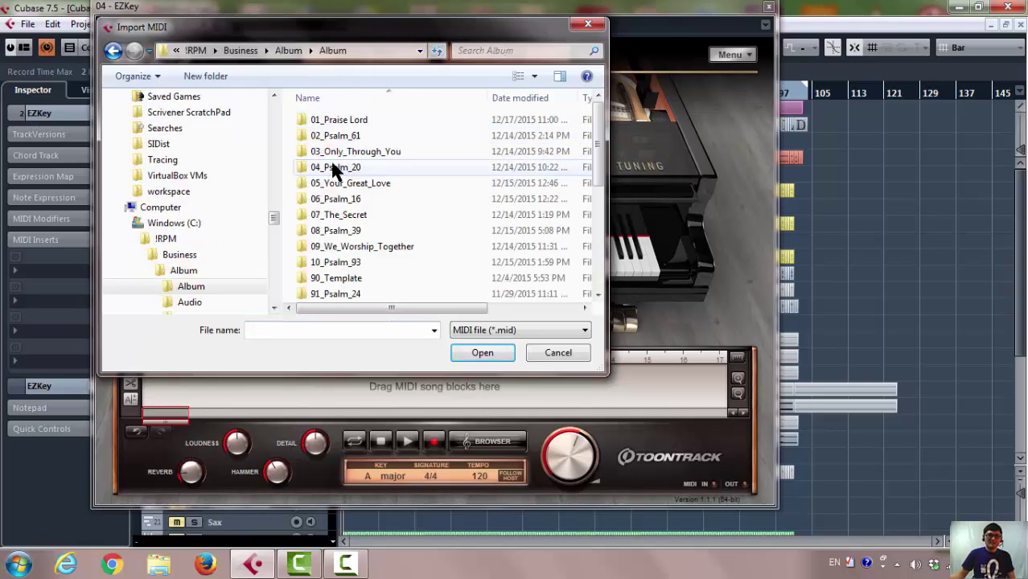
double_click(357, 125)
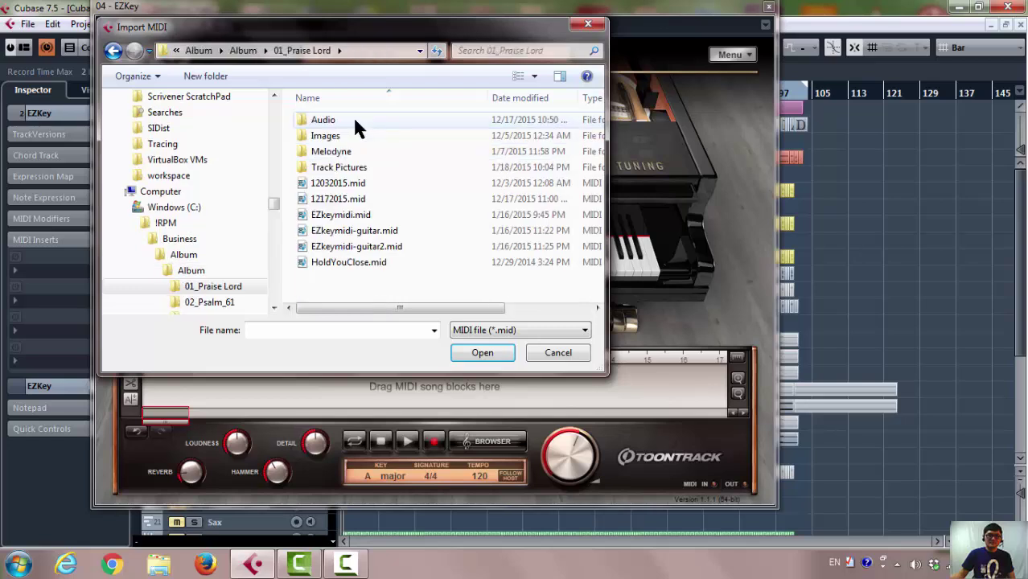
left_click(348, 185)
left_click(351, 200)
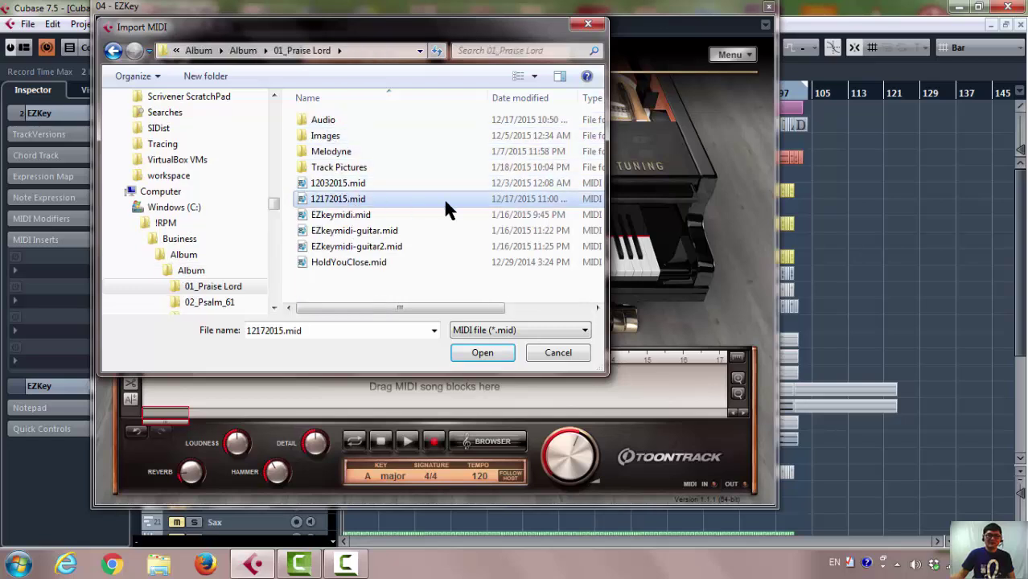
left_click(490, 351)
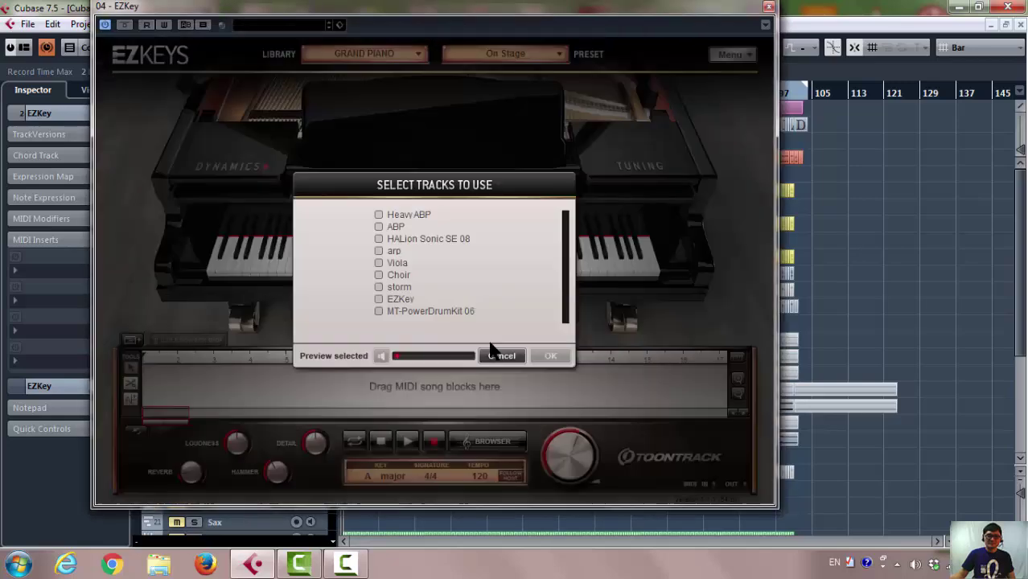
Import only the EZKey track, untransposed in A major, and play the imported chords.
left_click(379, 299)
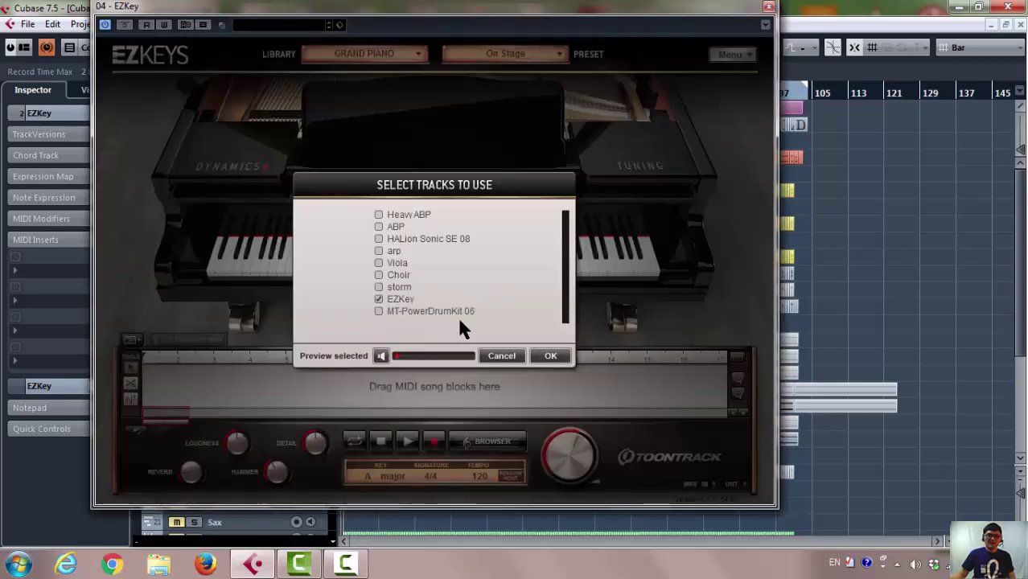
left_click(551, 360)
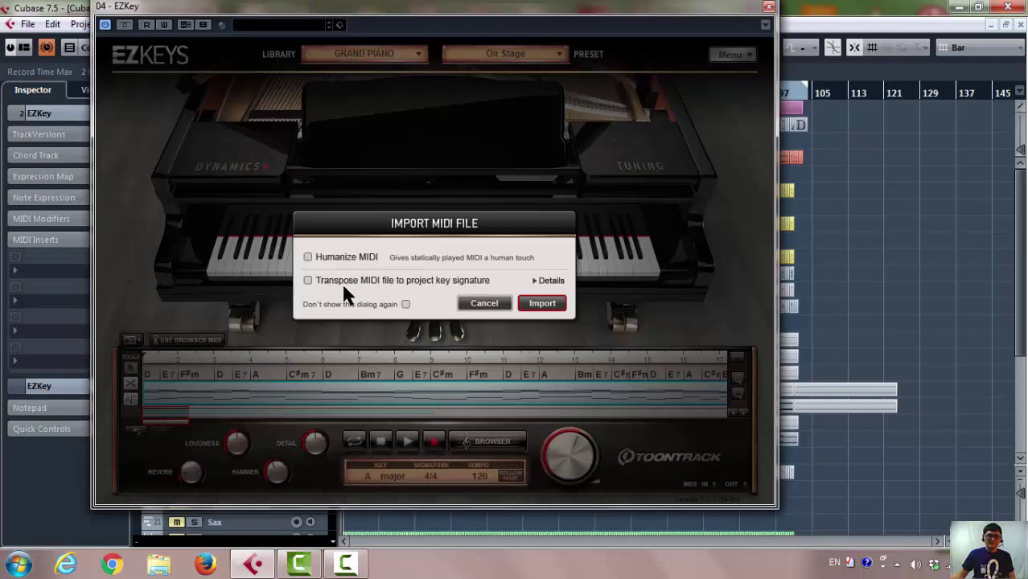
left_click(550, 279)
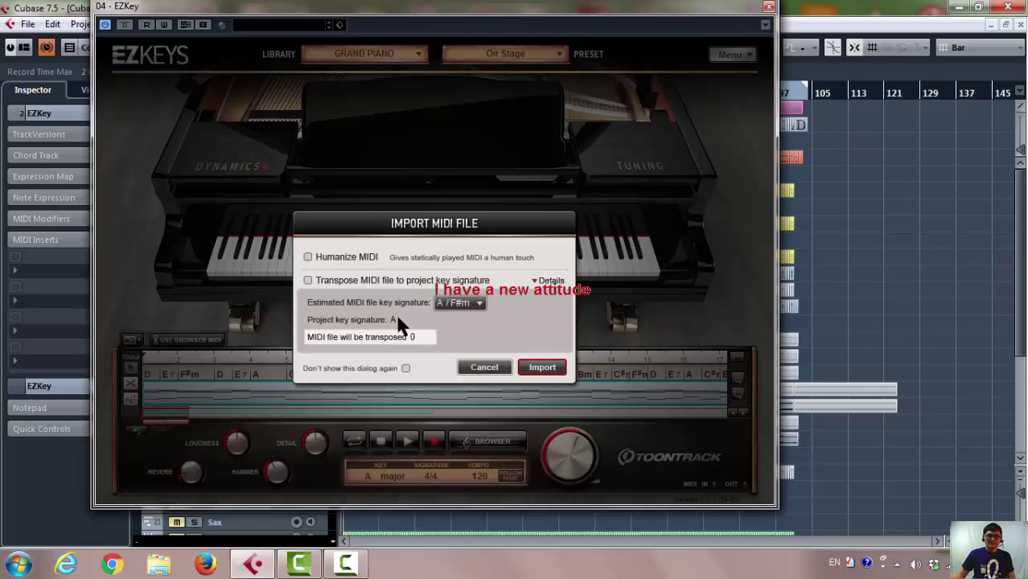
left_click(544, 368)
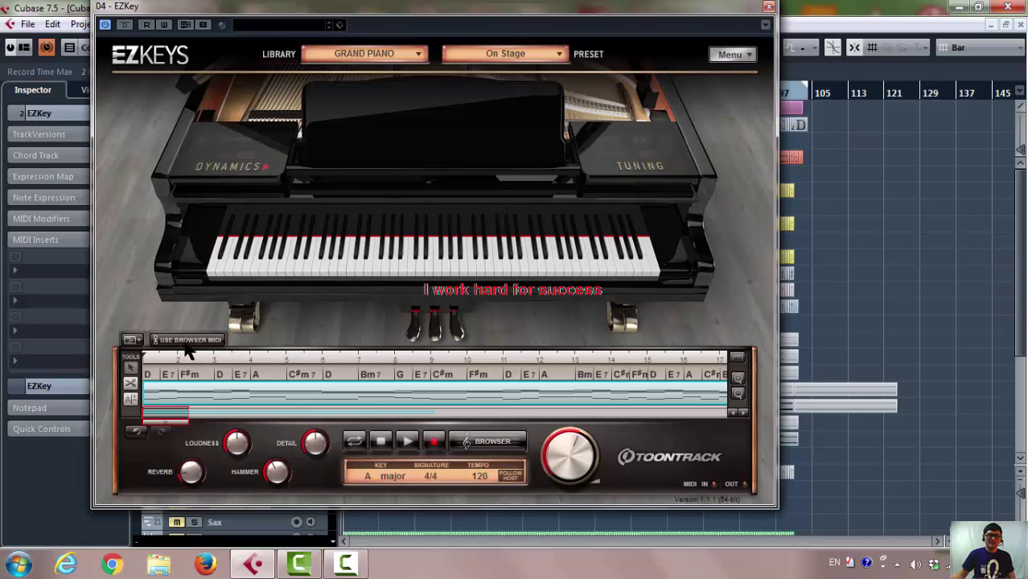
left_click(405, 440)
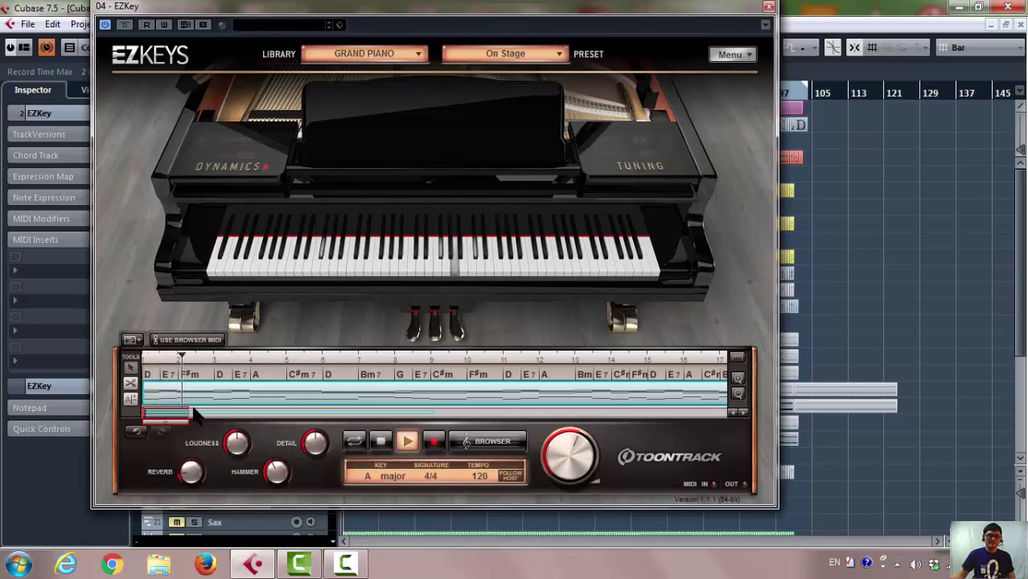
Replace the song part with Gospel Straight 4/4 MID 107 BPM Intro Variation 01 and play it.
left_click(190, 340)
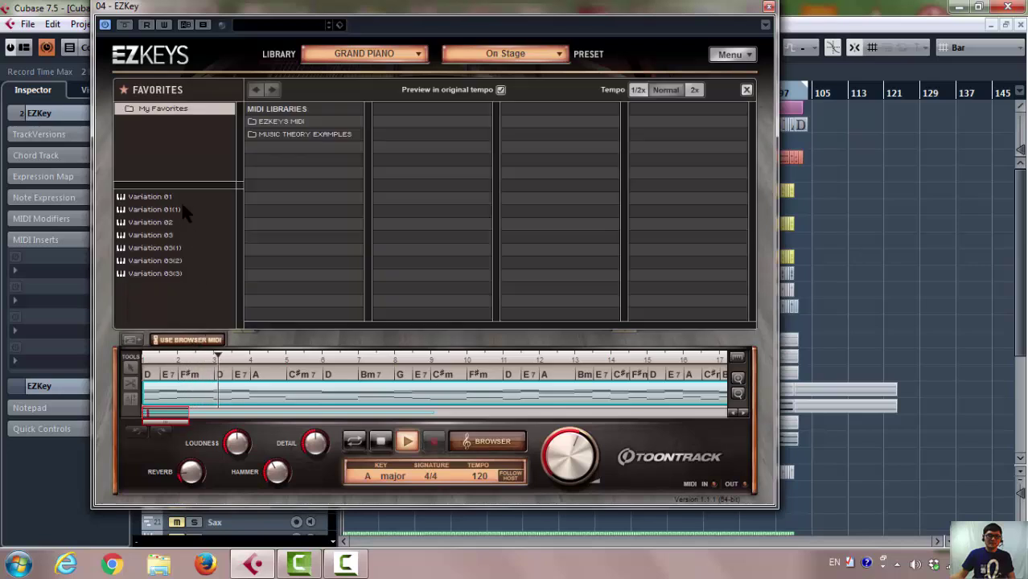
left_click(380, 440)
left_click(262, 123)
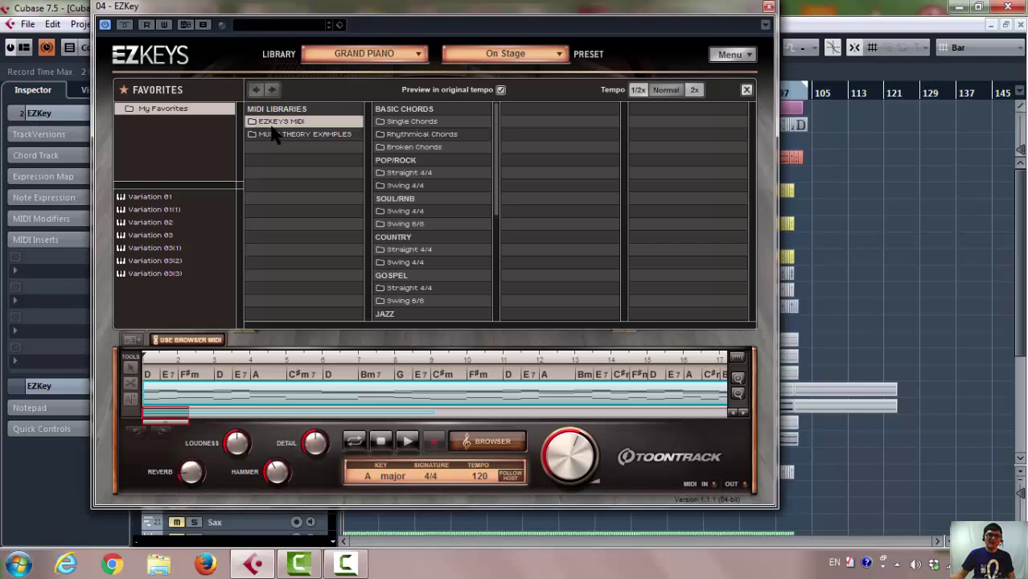
left_click(423, 288)
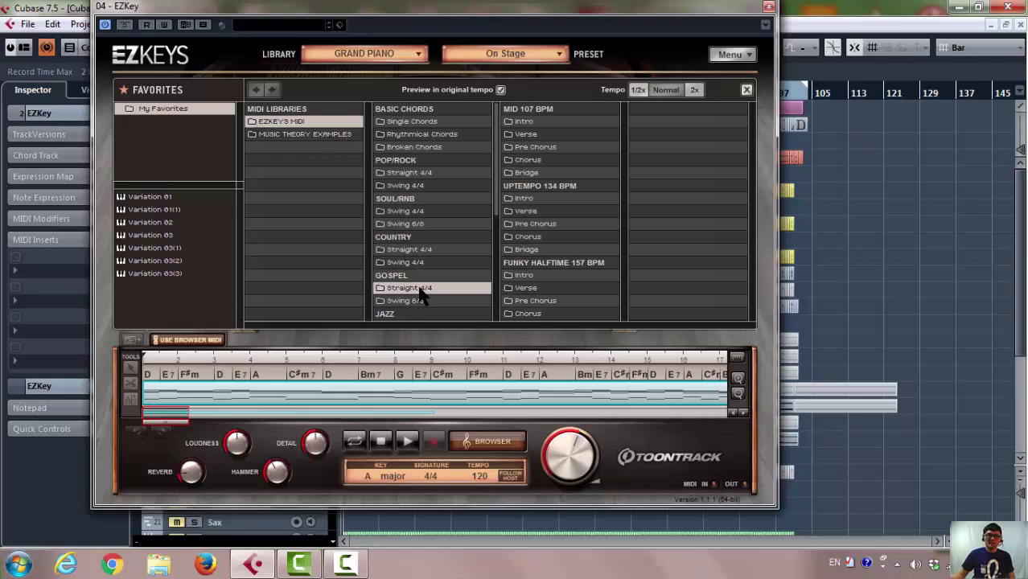
left_click(538, 122)
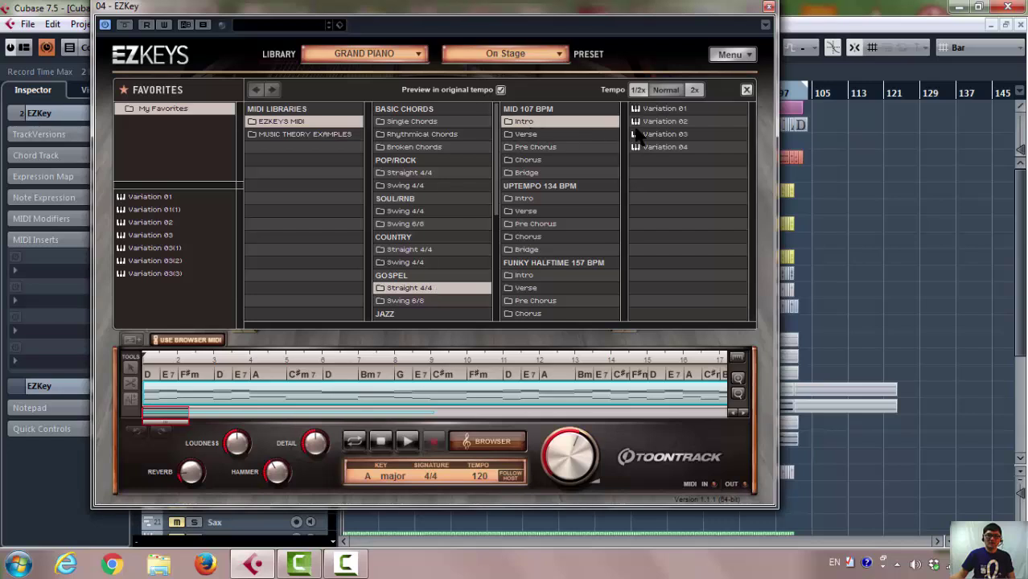
left_click(673, 110)
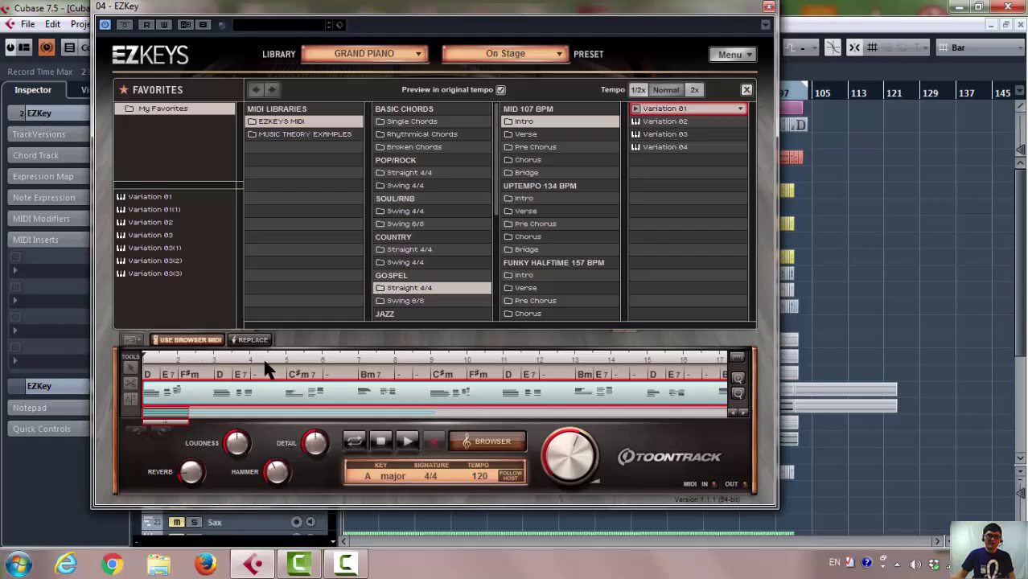
left_click(251, 339)
left_click(405, 443)
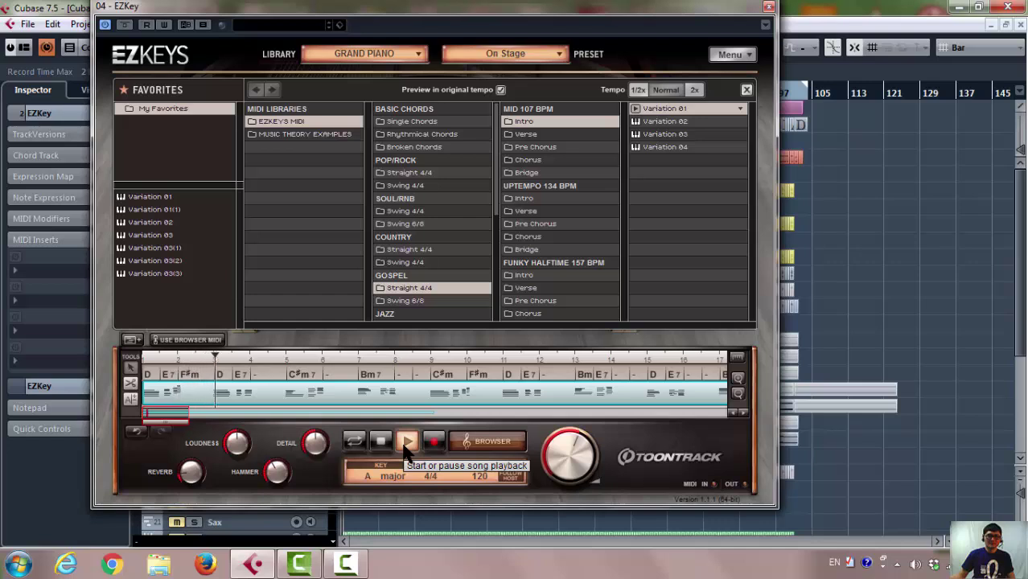
Audition Verse and Pre Chorus variations, previewing Pre Chorus Variation 03 from near the song start.
left_click(186, 339)
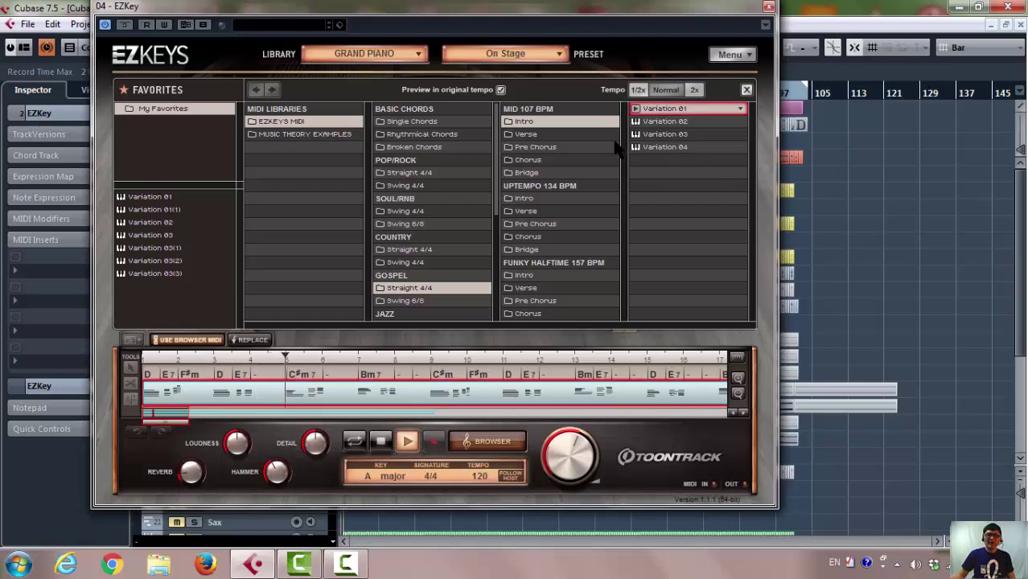
left_click(529, 135)
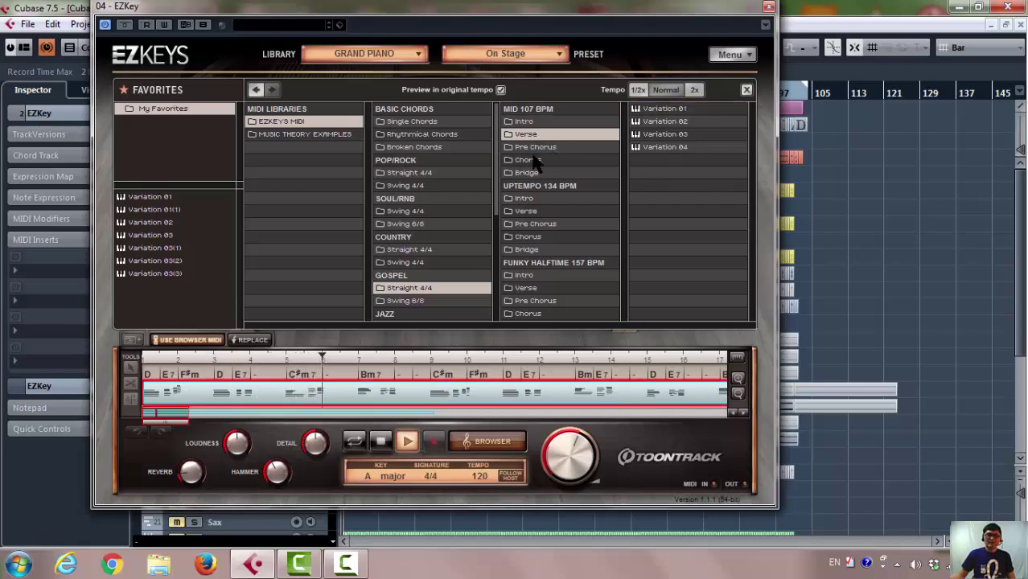
left_click(535, 147)
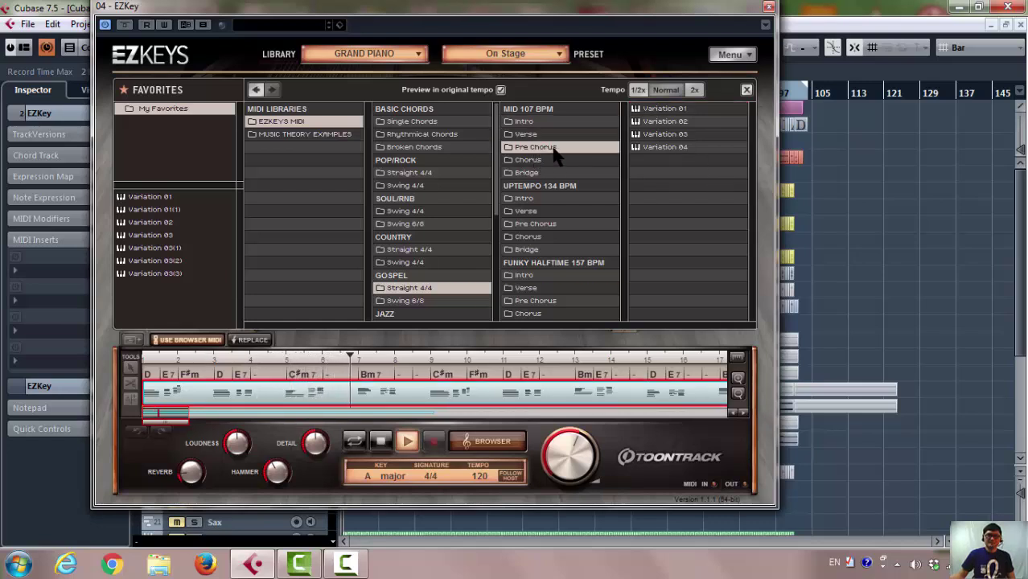
left_click(664, 135)
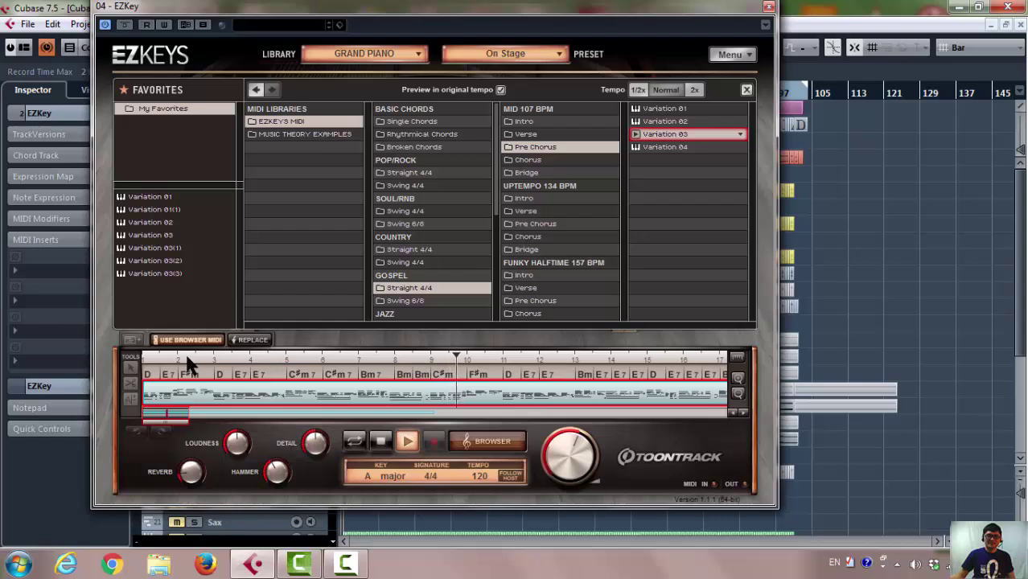
left_click(161, 367)
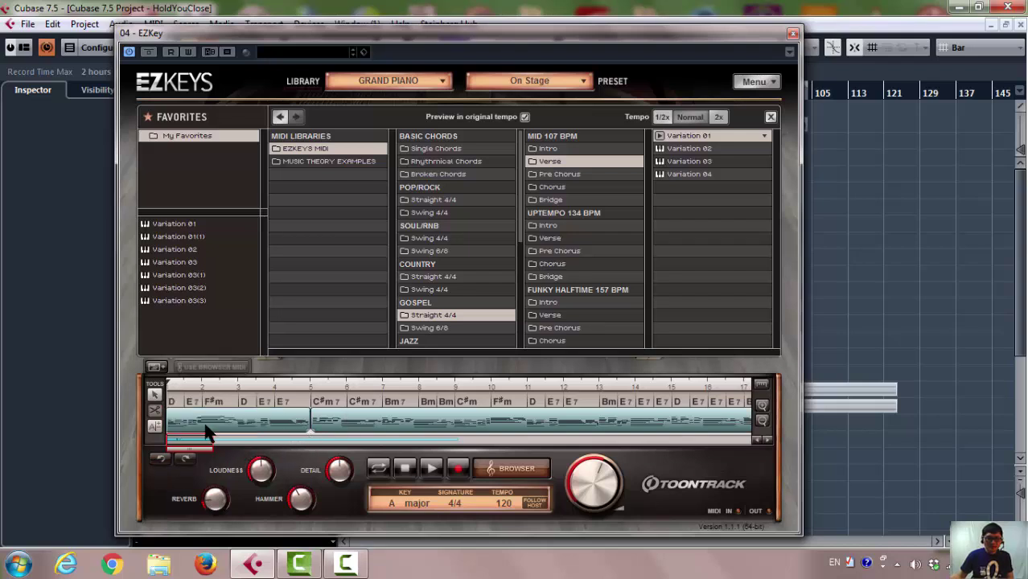
Replace the song block from bar 5 onward with Verse Variation 01, then move the plugin window down.
left_click(343, 426)
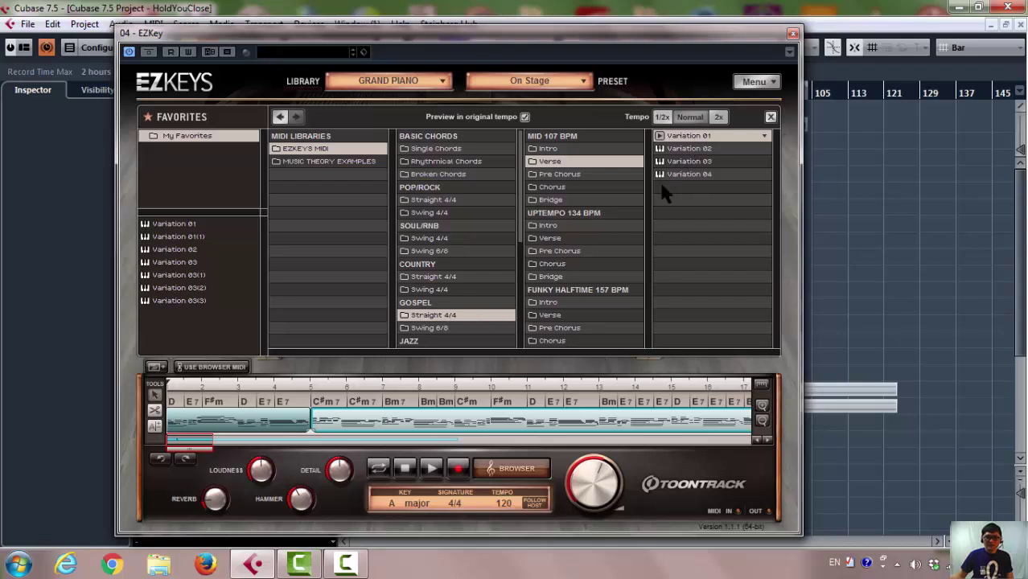
left_click(354, 394)
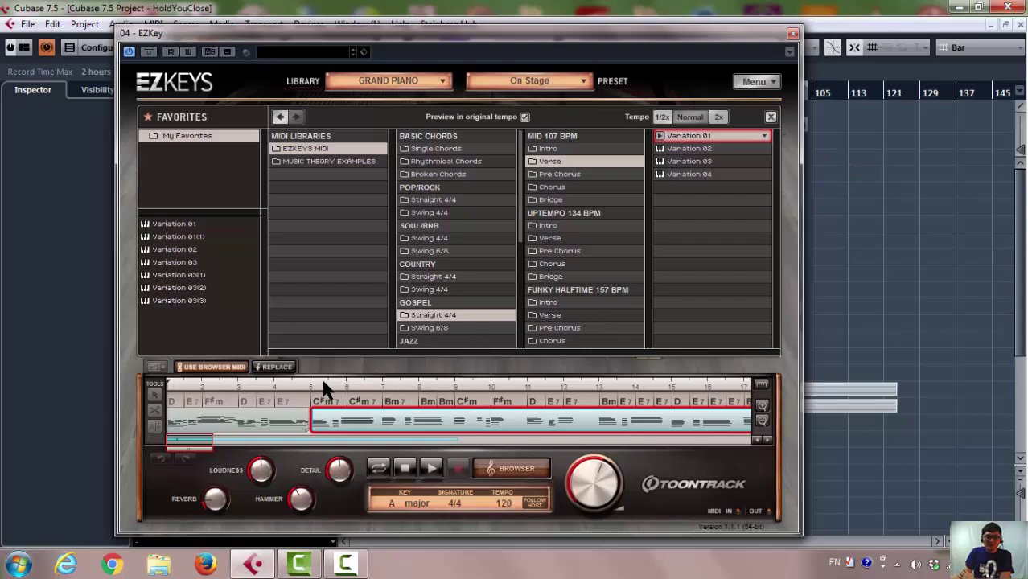
left_click(280, 369)
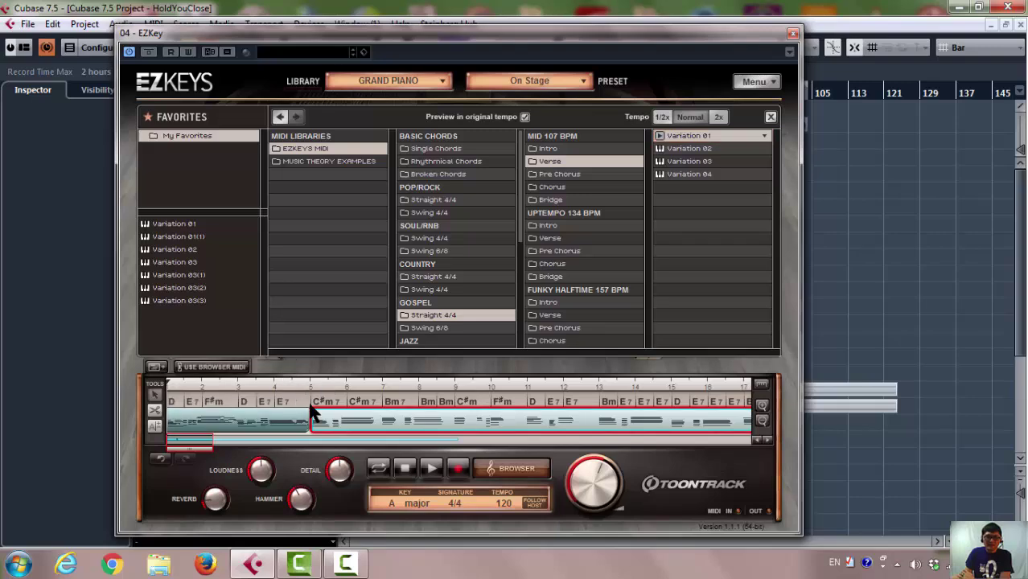
left_click_drag(591, 41, 583, 225)
Reposition the EZkeys window so the Cubase project tracks are visible.
scroll(507, 165, "up", 5)
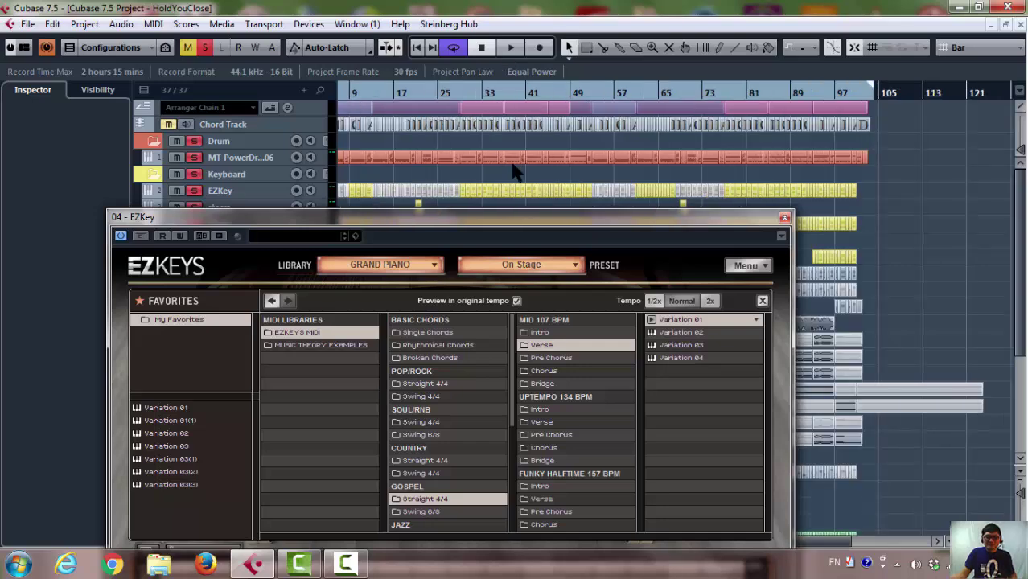
scroll(513, 195, "up", 1)
left_click_drag(680, 225, 786, 35)
left_click_drag(506, 543, 403, 541)
left_click_drag(539, 34, 537, 219)
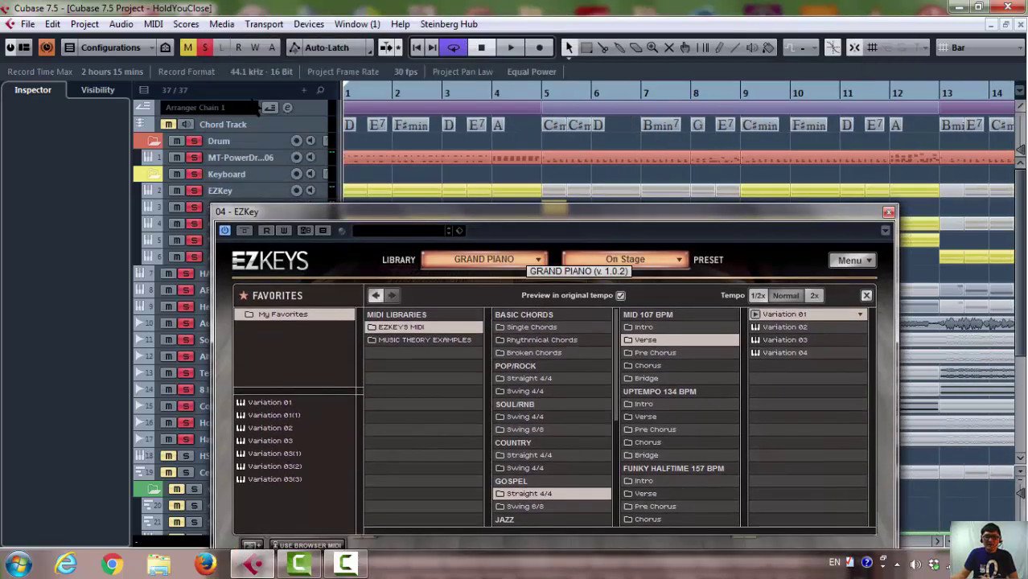
Play the arrangement from near the song start, then select the EZKey track and reopen EZkeys.
left_click(971, 88)
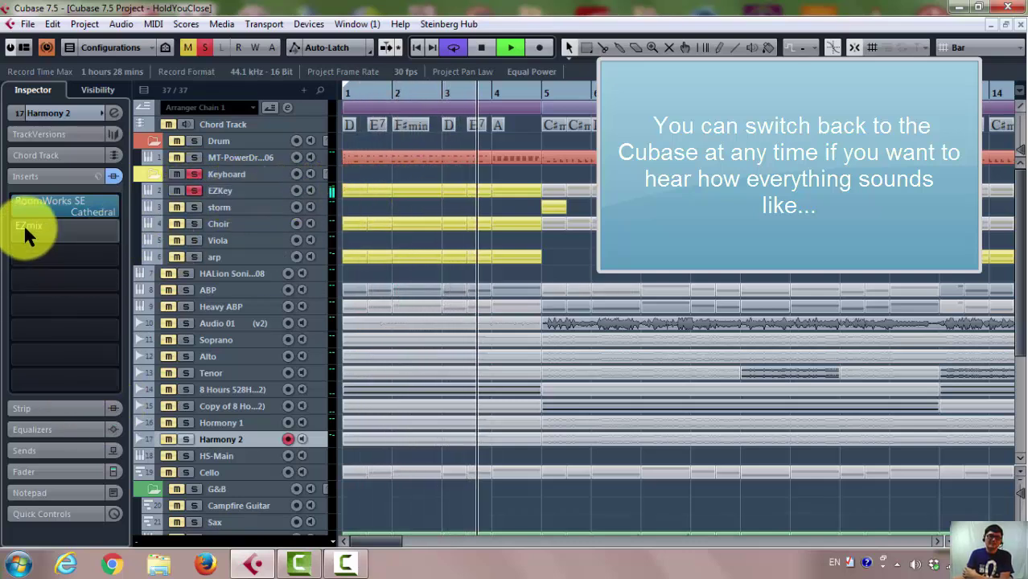
left_click_drag(23, 223, 244, 196)
left_click(91, 385)
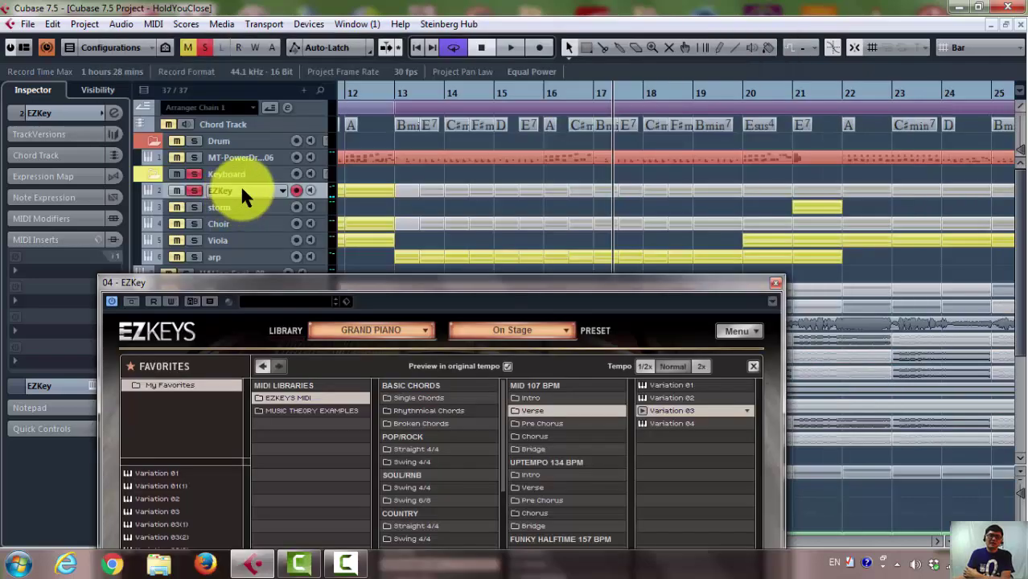
Duplicate the EZKey track, keeping the new track's name as Copy of EZKey.
right_click(242, 190)
mouse_move(285, 199)
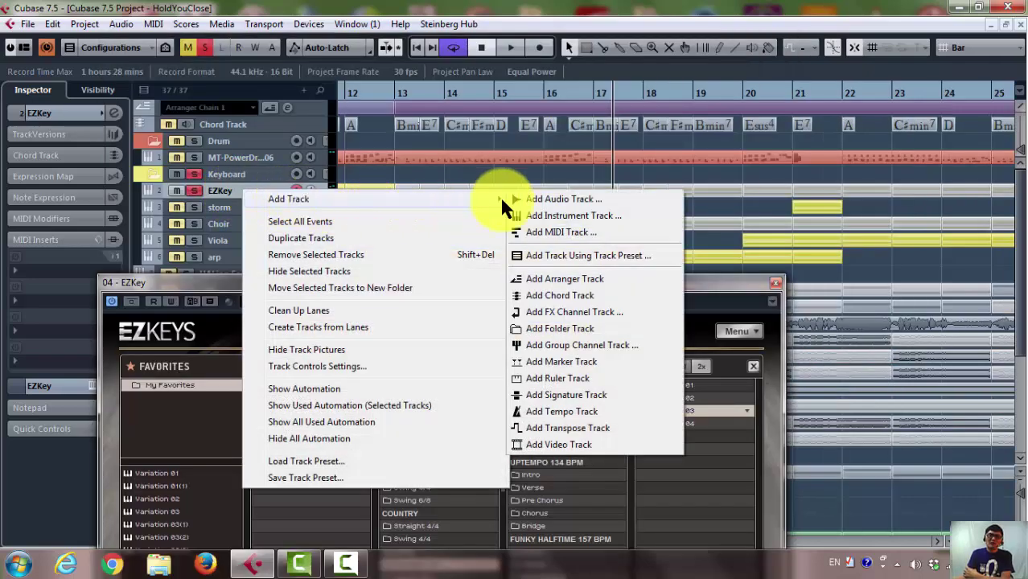
left_click(548, 213)
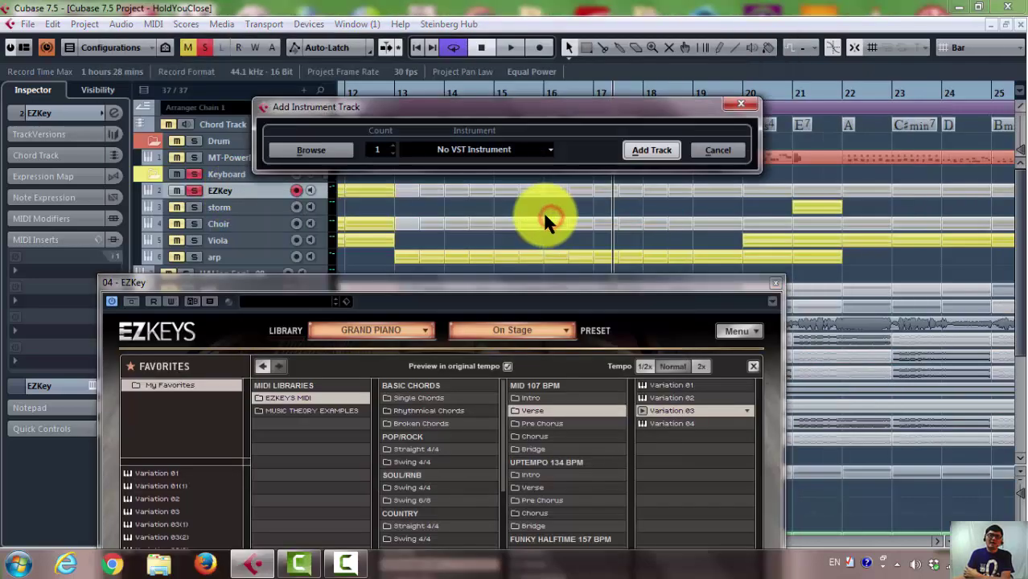
left_click(717, 151)
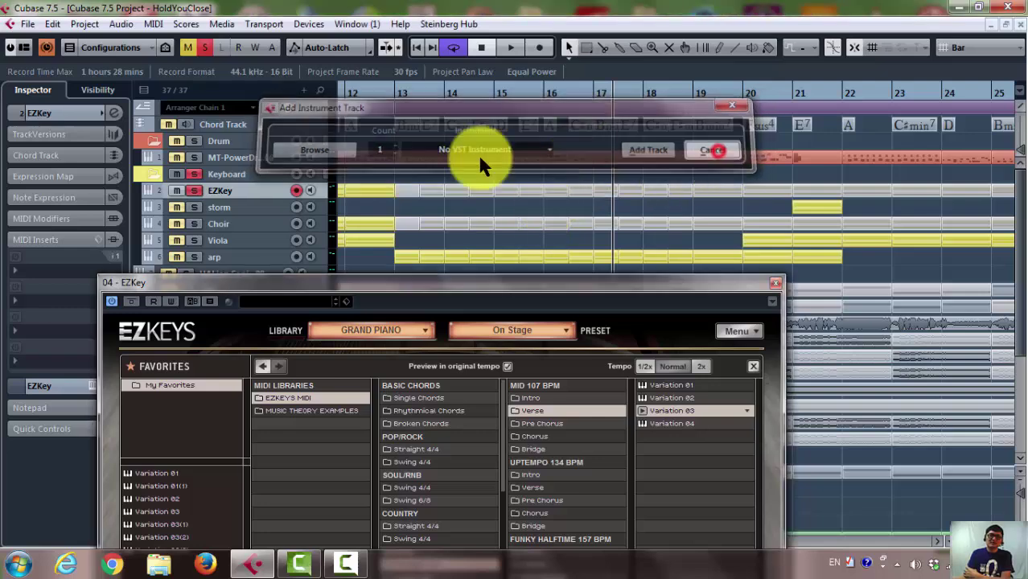
right_click(259, 192)
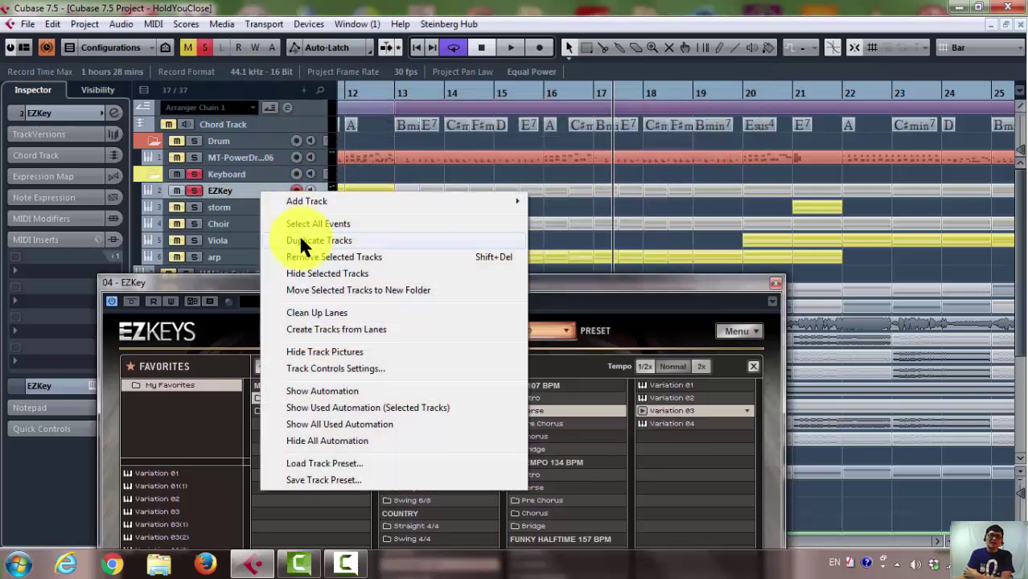
key("Escape")
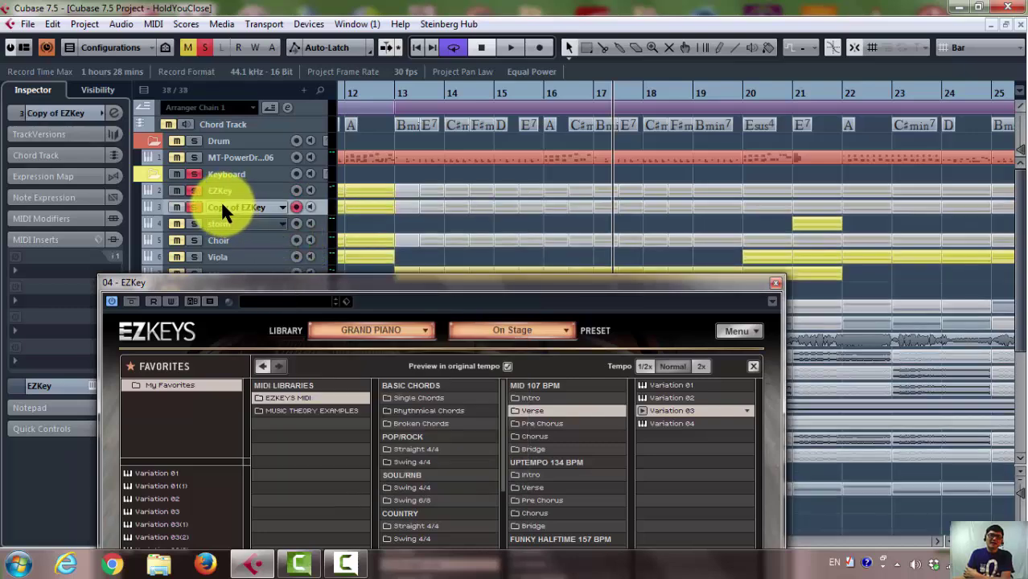
left_click(226, 204)
double_click(226, 208)
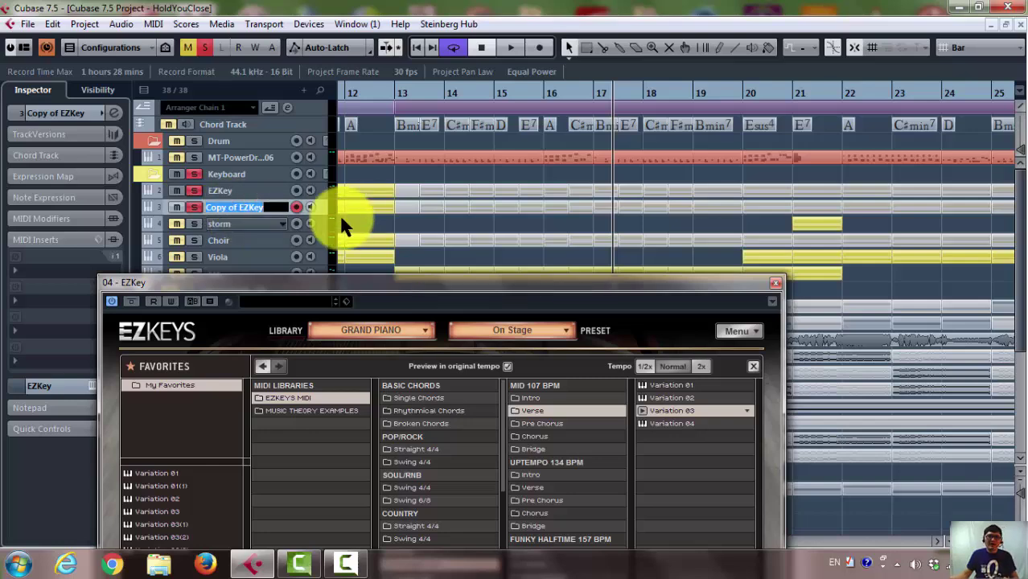
right_click(234, 206)
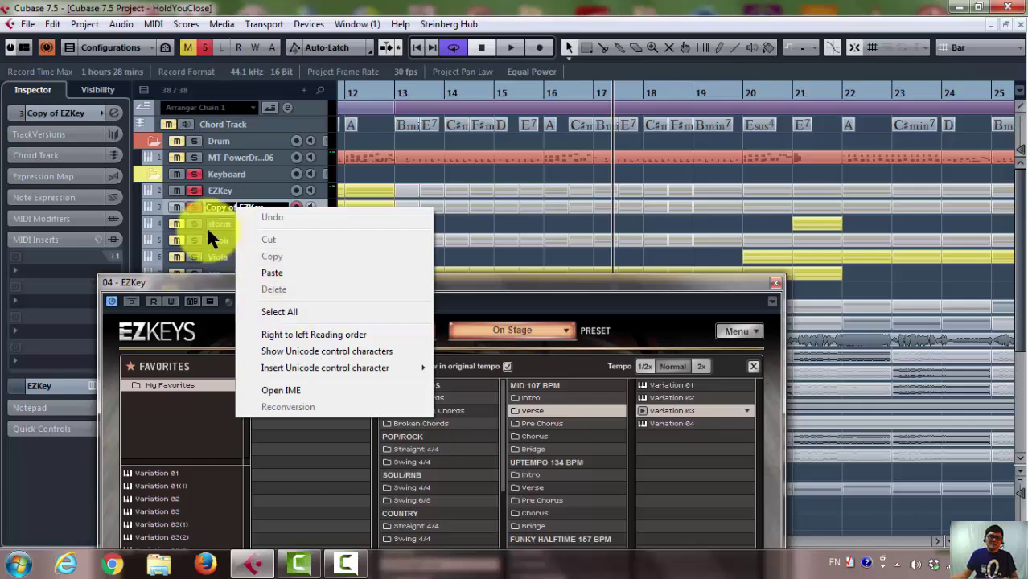
left_click(183, 209)
Select and delete all parts on the Copy of EZKey lane.
left_click(250, 208)
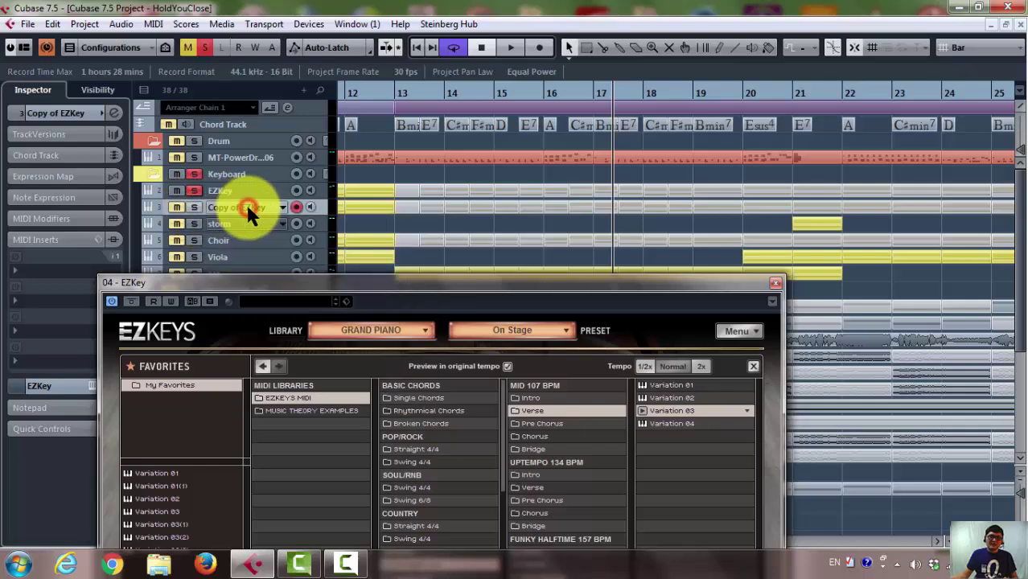
right_click(246, 208)
left_click(370, 201)
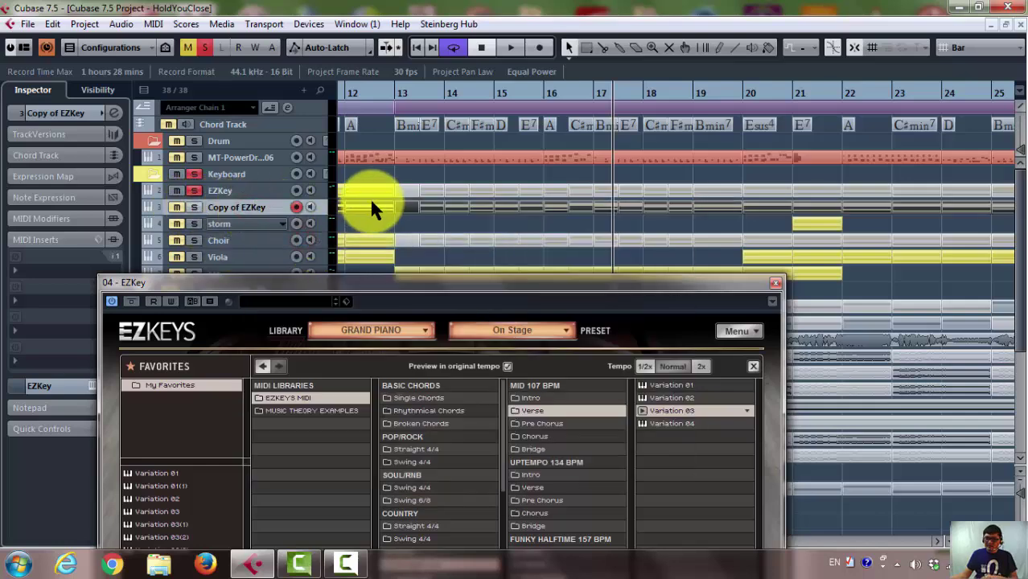
key("Delete")
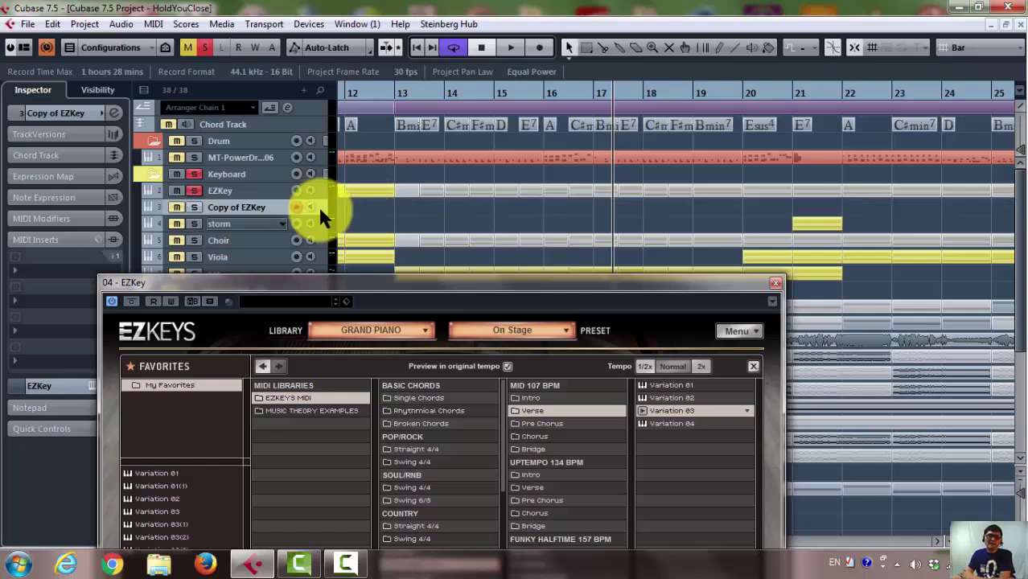
Export the EZkeys song track as 12172015-ez.mid in the 01_Praise Lord folder.
left_click_drag(350, 277, 369, 39)
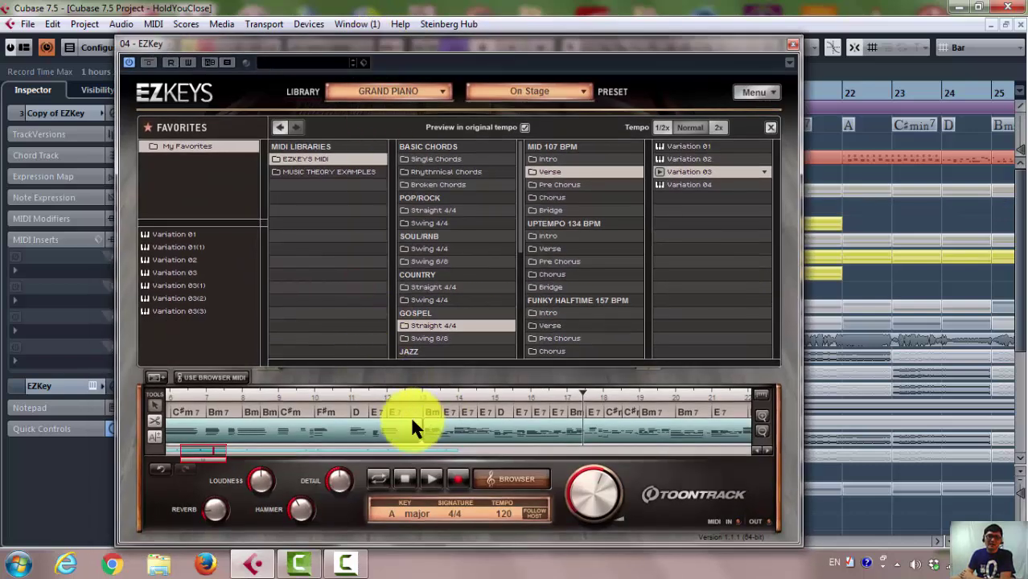
left_click(754, 92)
mouse_move(768, 301)
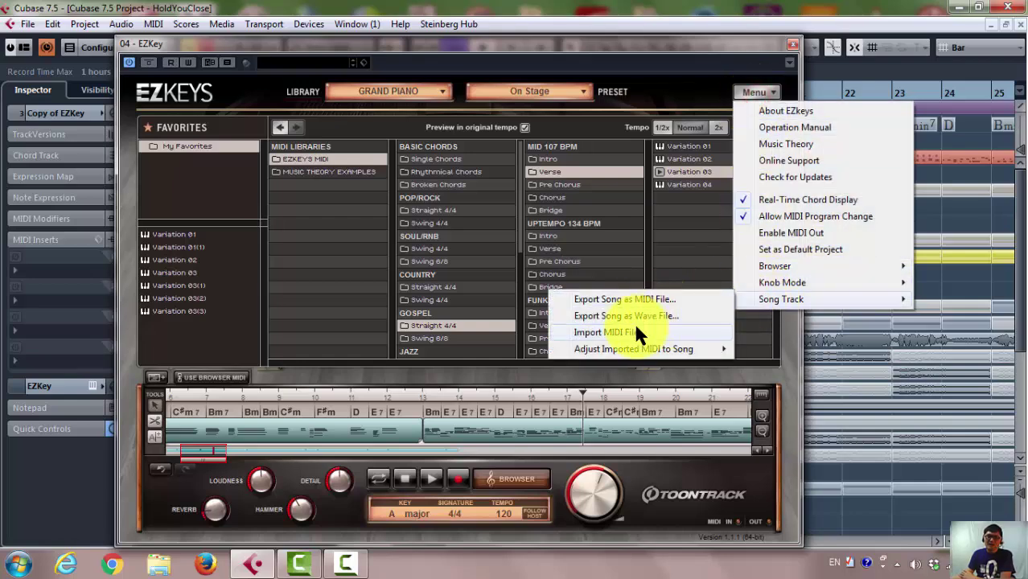
left_click(641, 299)
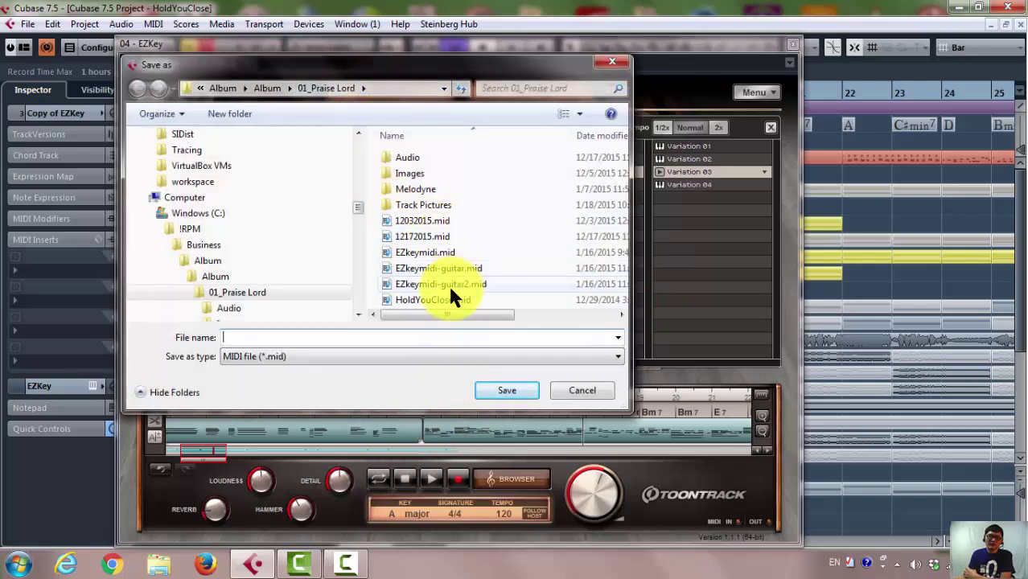
left_click(422, 236)
left_click_drag(261, 338, 253, 337)
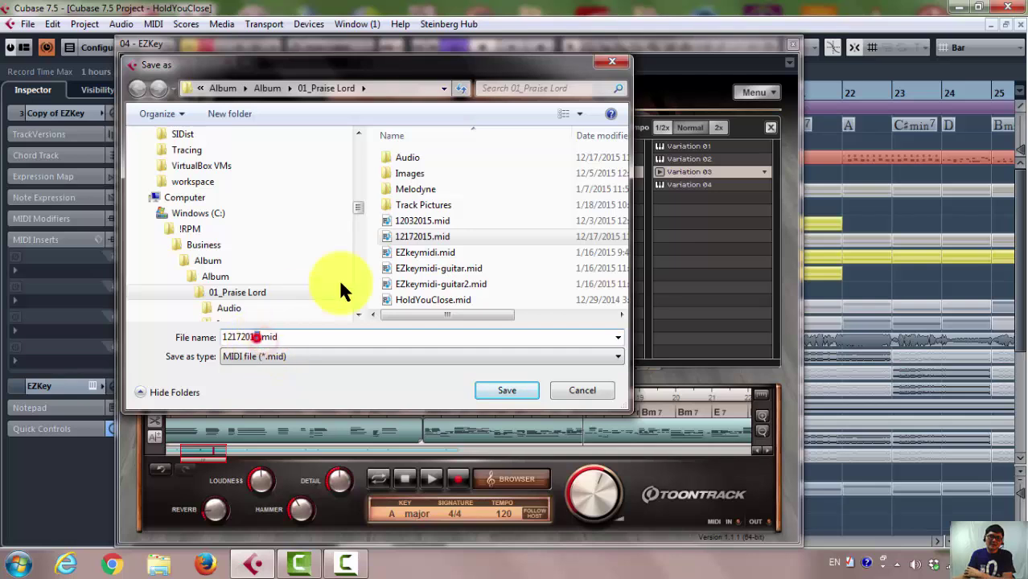
key("Right")
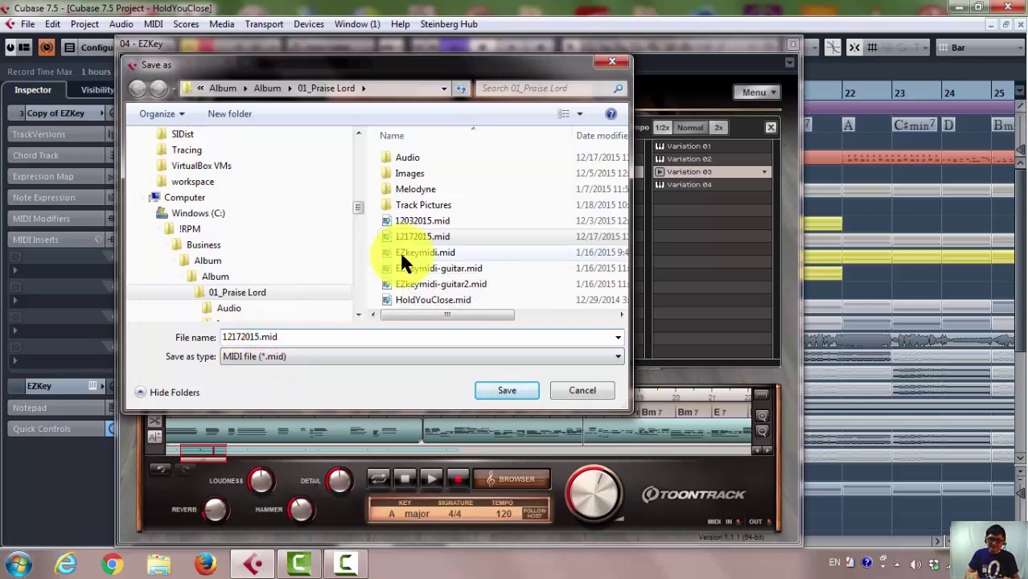
type("-ezkey")
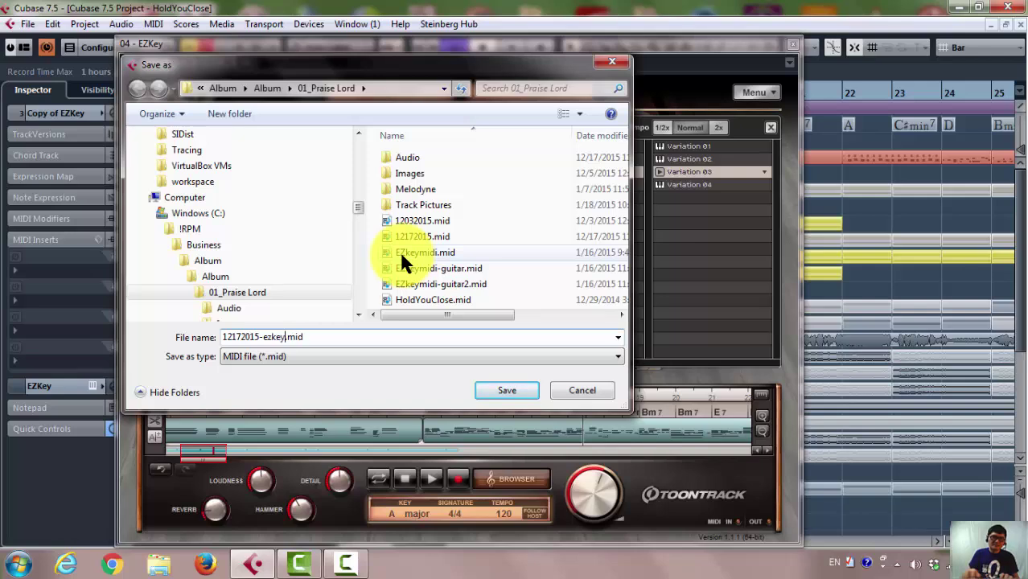
key("Return")
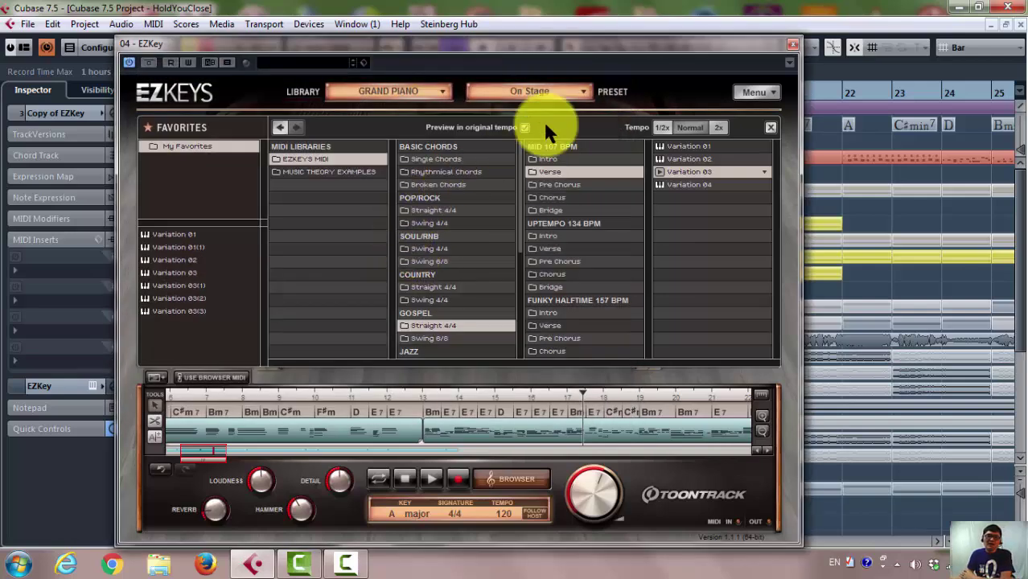
Close EZkeys and import 12172015-ezkey.mid into the current project rather than a new one.
left_click(794, 44)
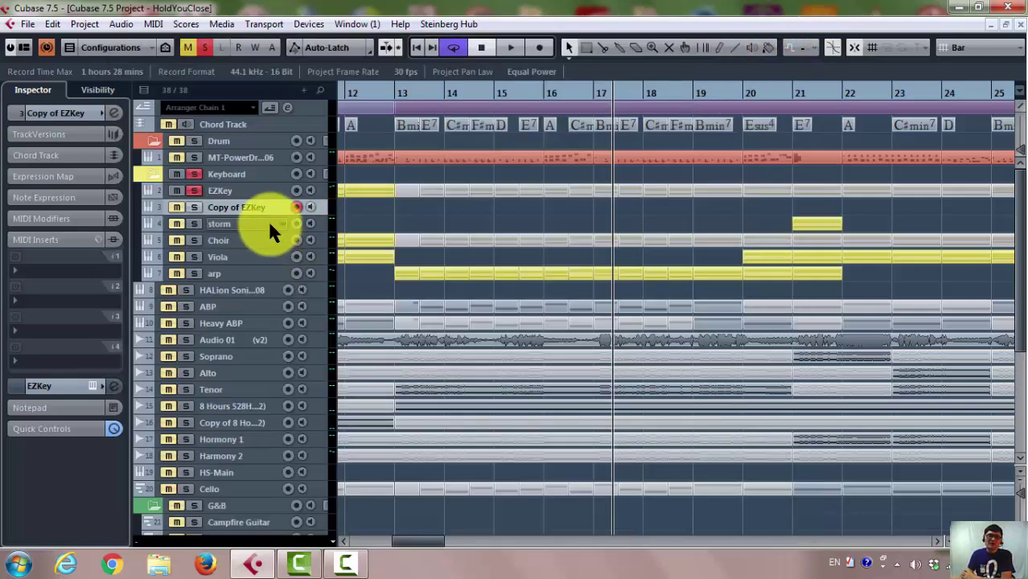
left_click(29, 24)
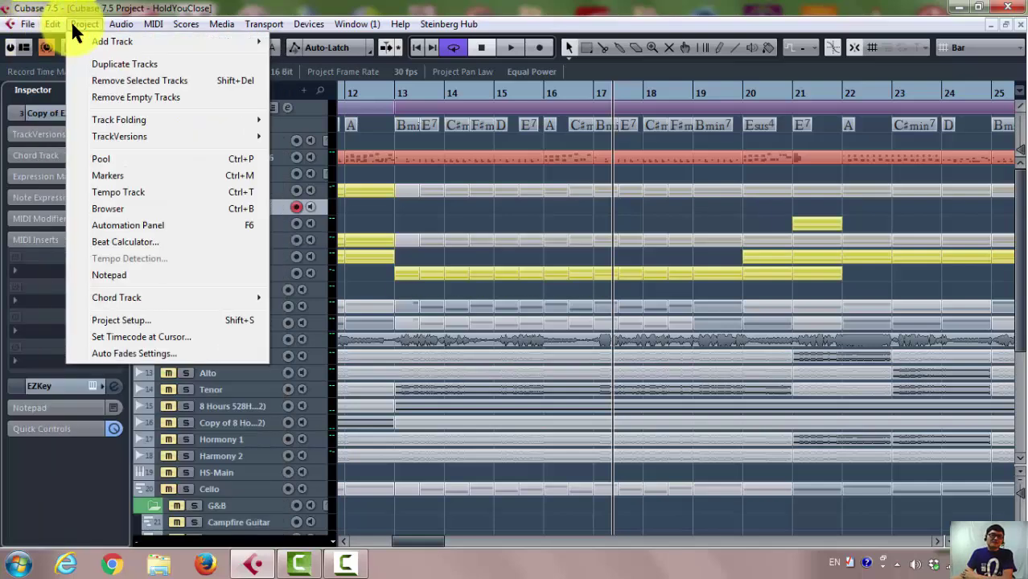
left_click(71, 21)
left_click(27, 24)
mouse_move(192, 278)
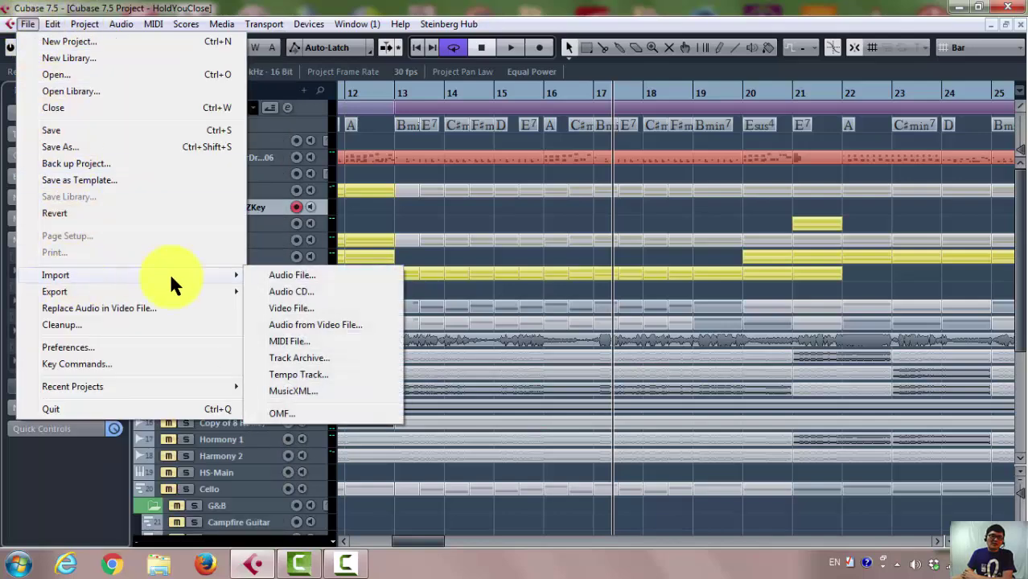
left_click(289, 341)
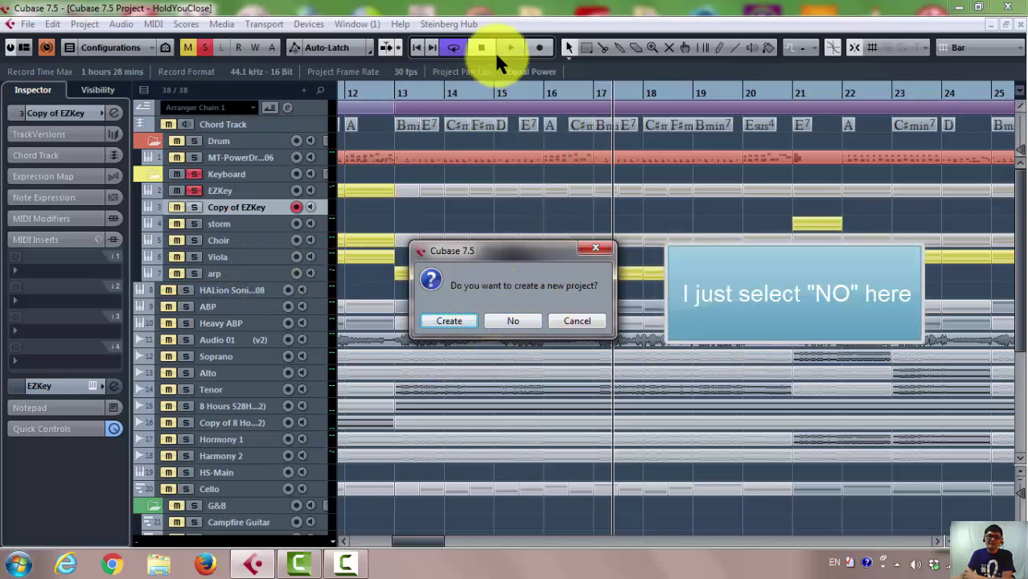
left_click(506, 320)
left_click(484, 152)
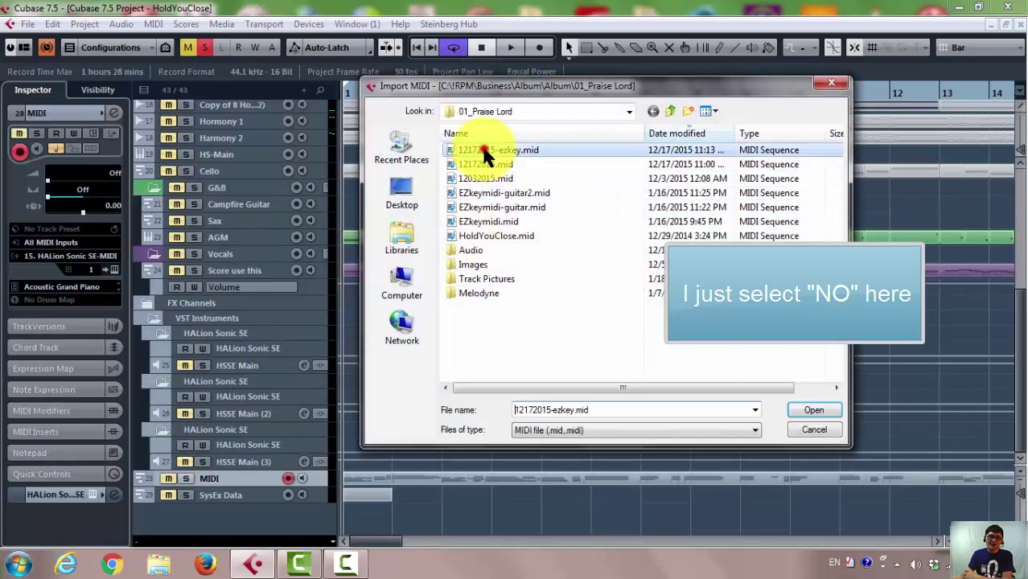
left_click(810, 409)
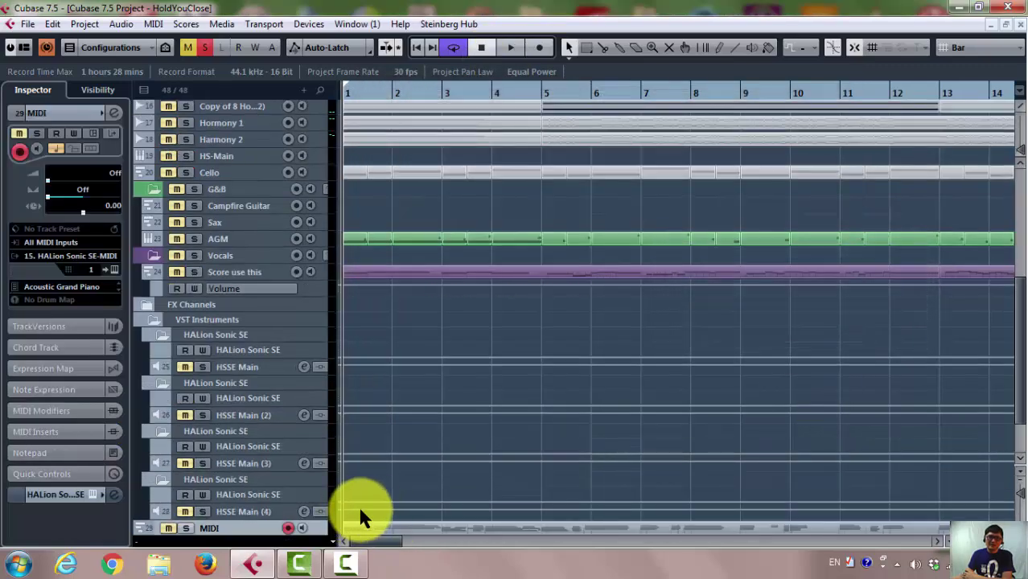
Select all events on imported MIDI track 31, then scroll back to the top of the track list.
scroll(361, 502, "down", 3)
right_click(275, 480)
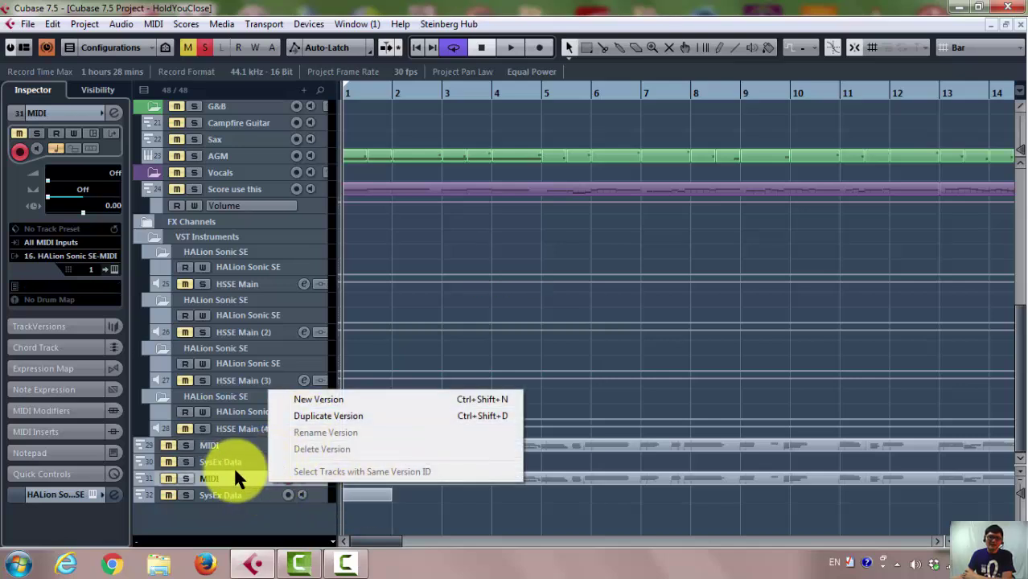
right_click(233, 479)
right_click(233, 479)
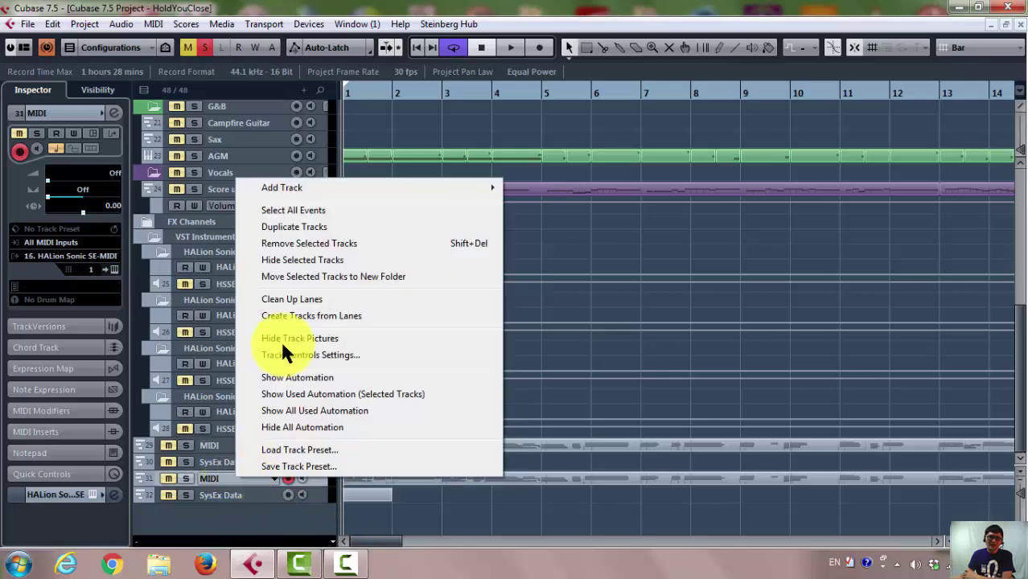
left_click(299, 210)
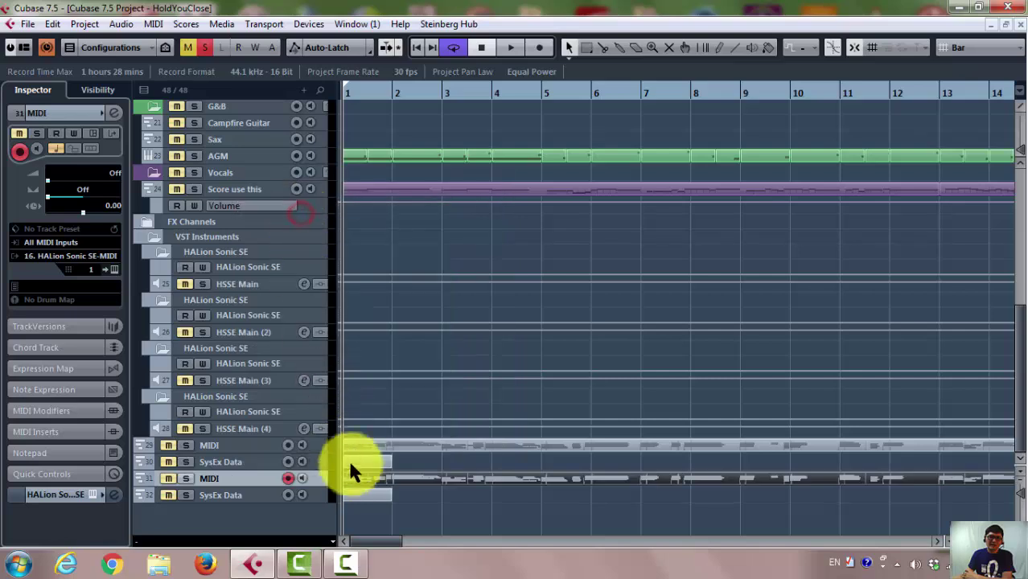
right_click(271, 475)
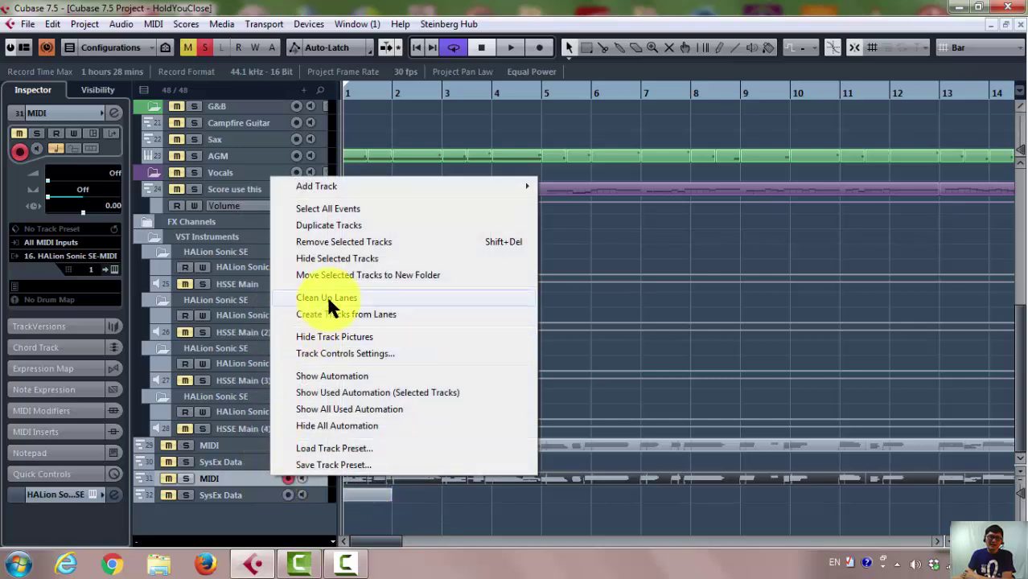
left_click(250, 474)
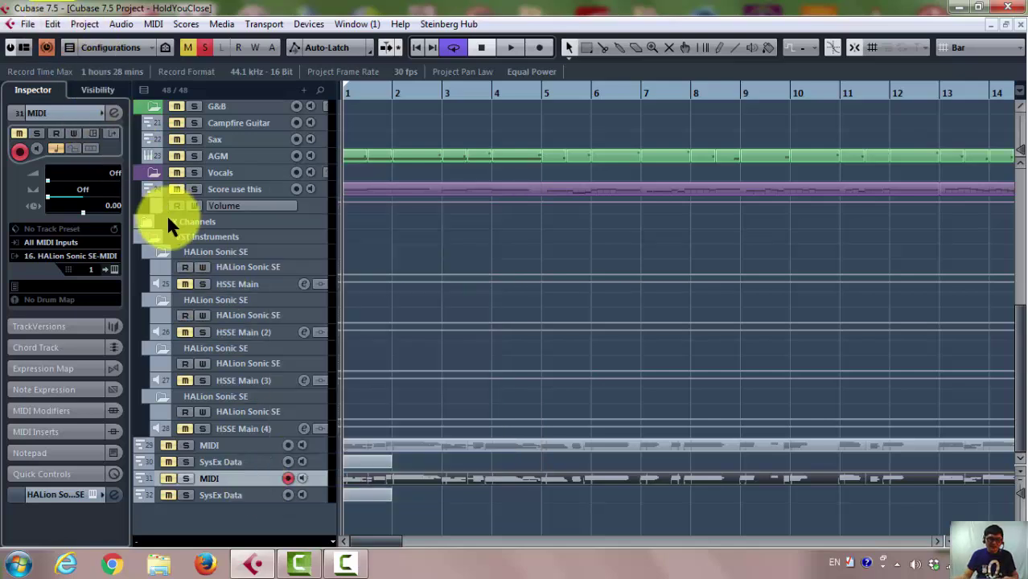
scroll(309, 363, "up", 5)
scroll(309, 354, "up", 3)
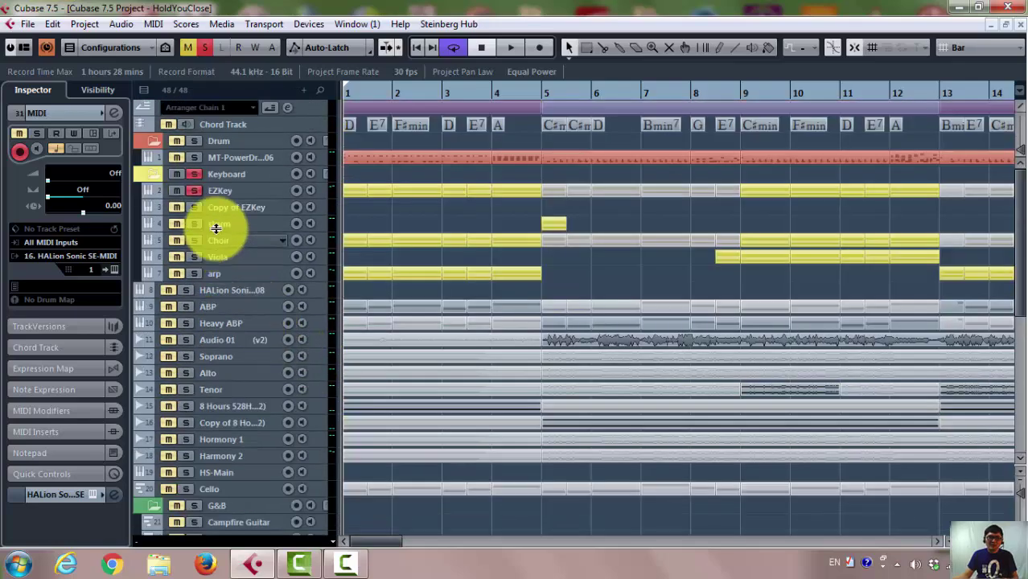
Place the imported MIDI part at bar 1 on the Copy of EZKey track.
left_click(263, 190)
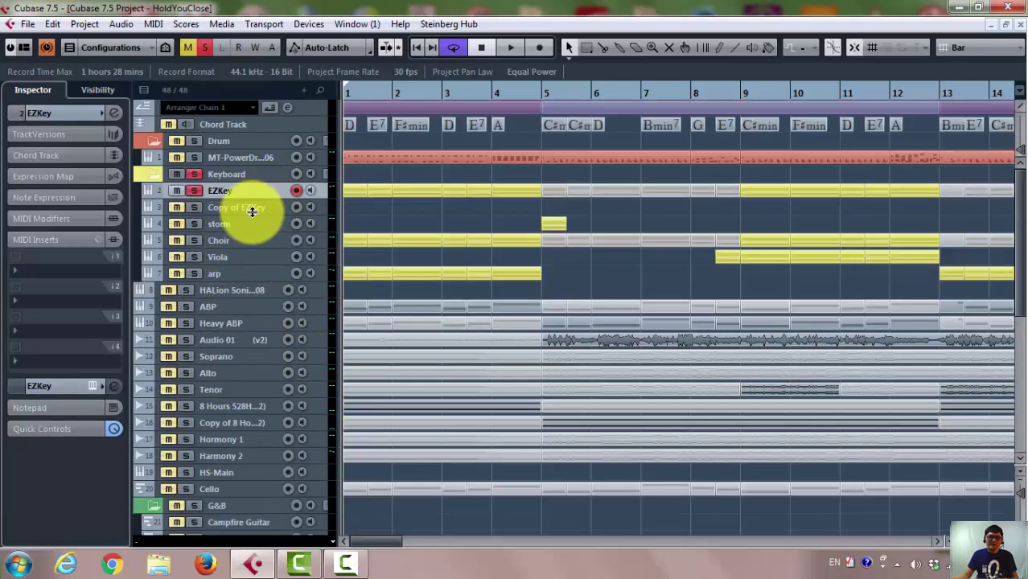
left_click(251, 208)
mouse_move(345, 95)
left_mouse_down()
mouse_move(338, 108)
mouse_move(359, 209)
left_mouse_up()
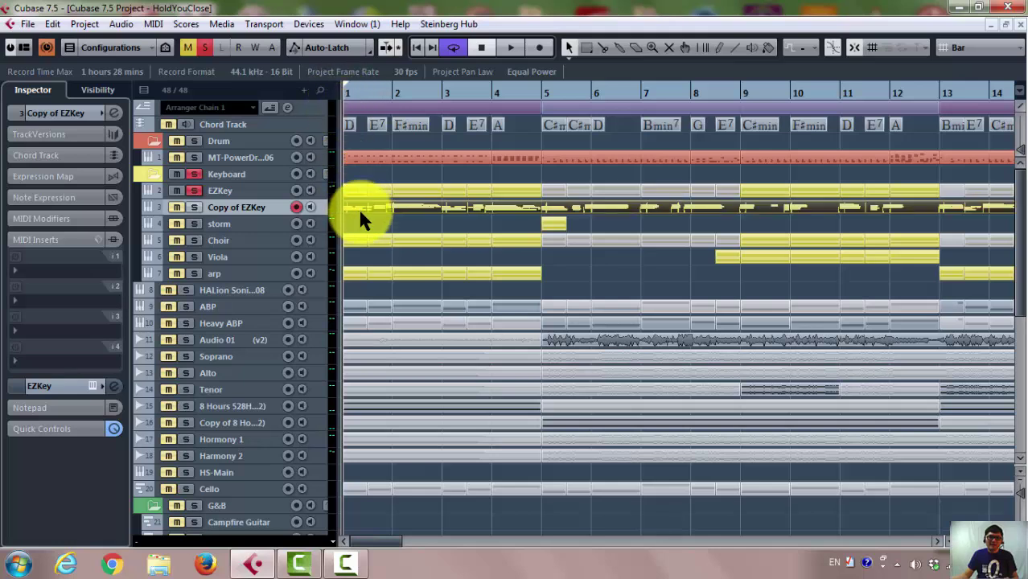
Solo Copy of EZKey and check the part's notes in the Key Editor.
left_click(176, 172)
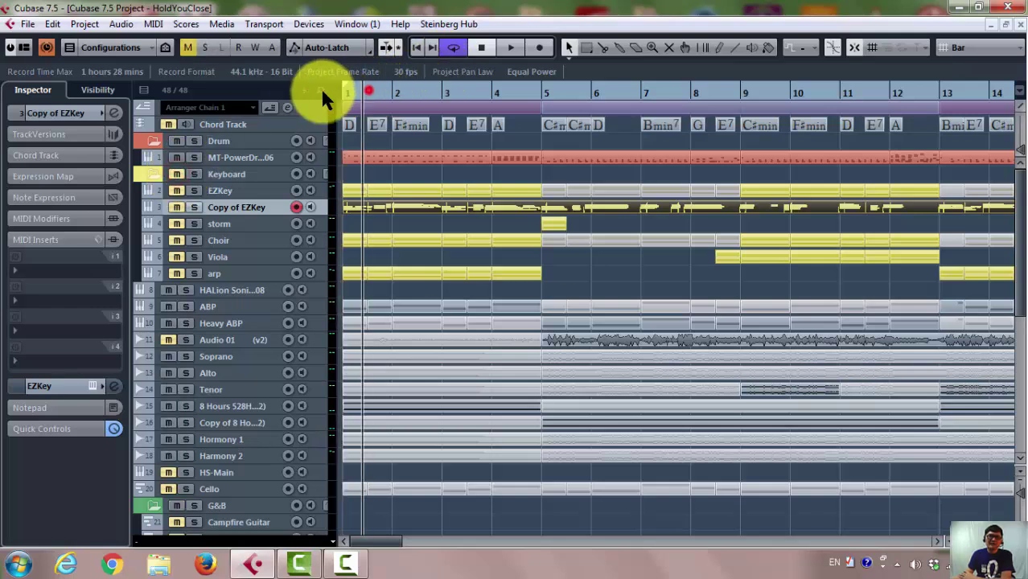
left_click(192, 208)
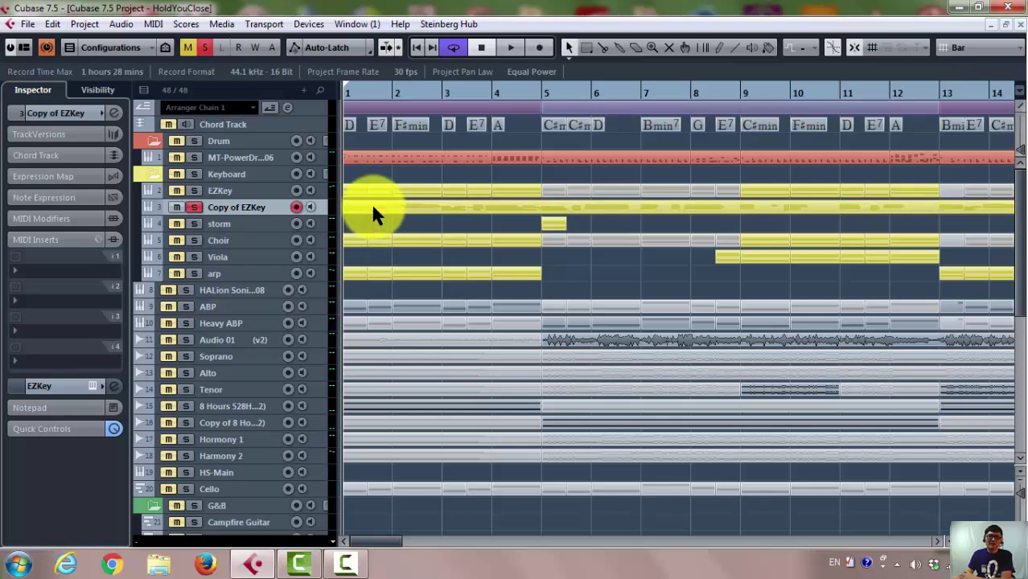
double_click(373, 207)
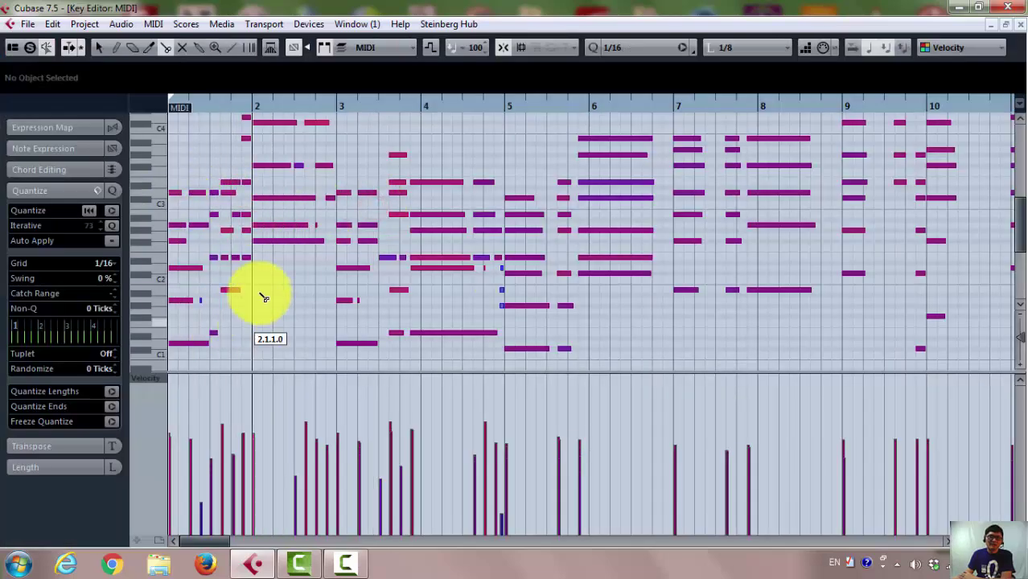
left_click(1019, 24)
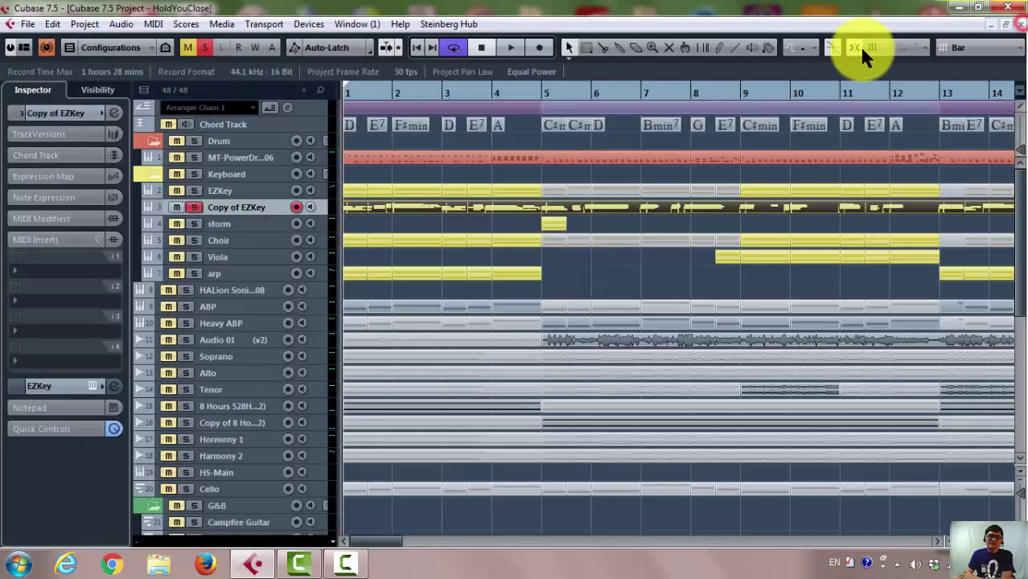
Play the soloed Copy of EZKey part from bar 1, then stop.
left_click(505, 48)
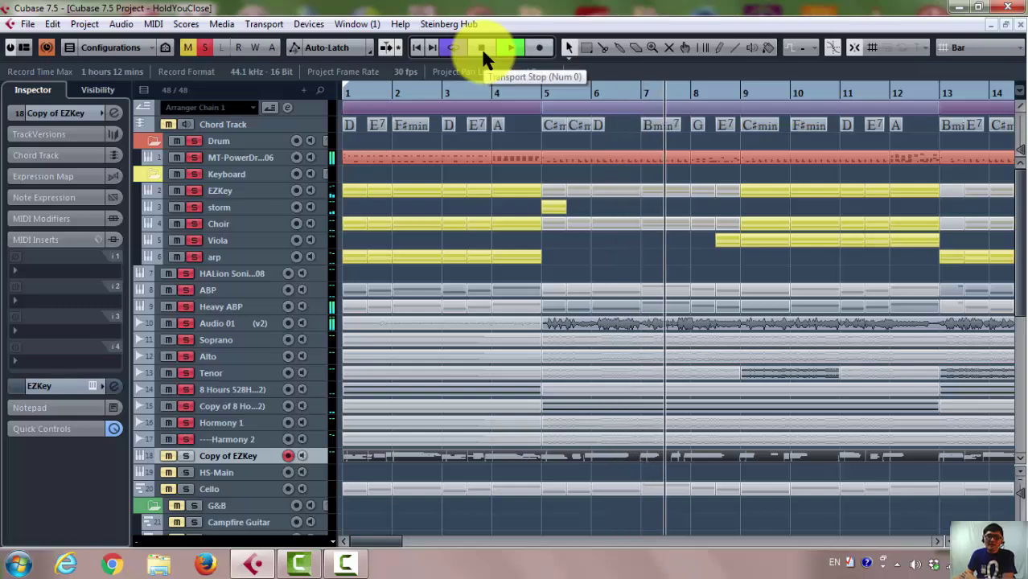
left_click(481, 50)
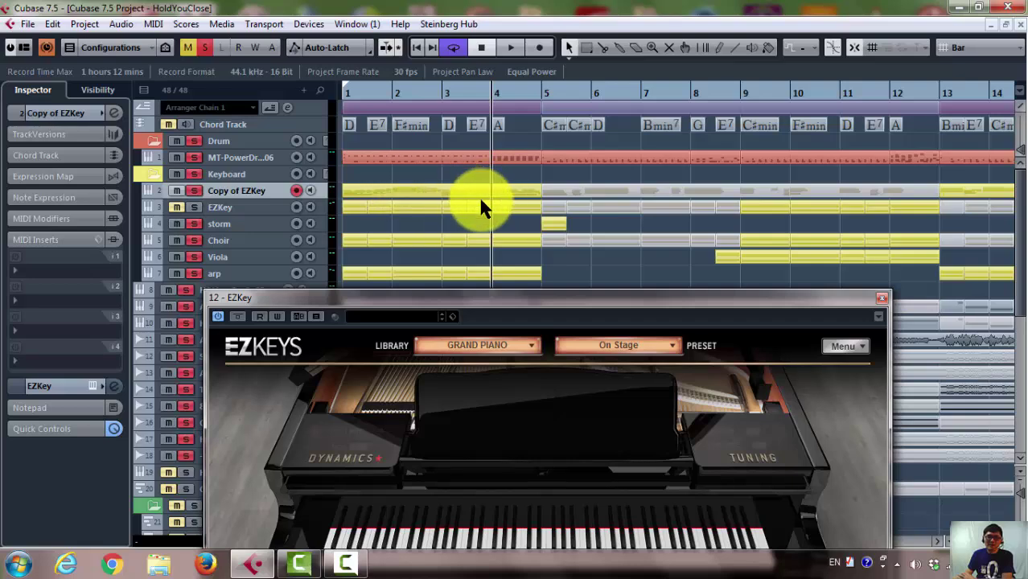
Remove the selected middle chord blocks from the EZKeys song track.
left_click_drag(509, 300, 544, 50)
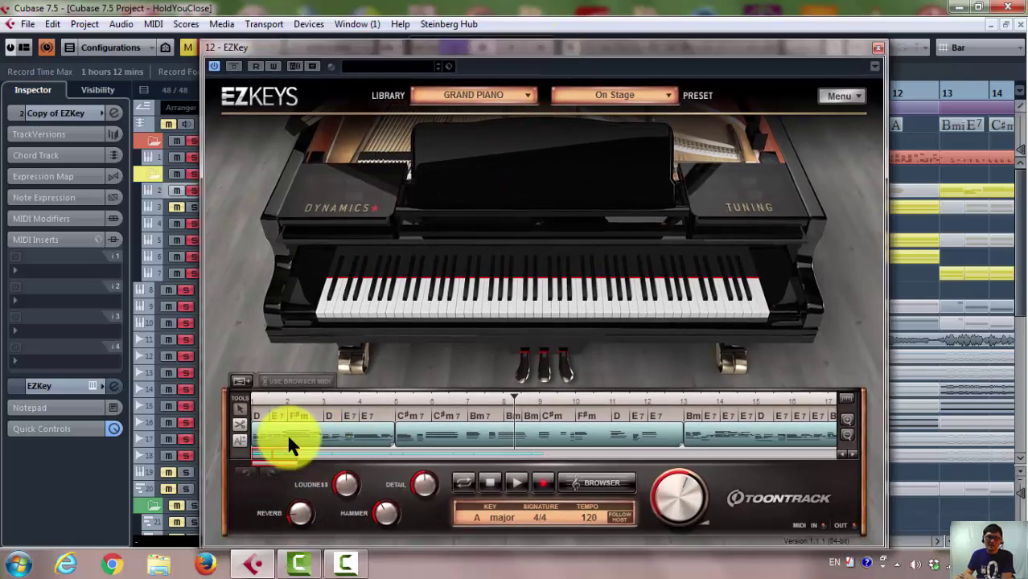
left_click(460, 435)
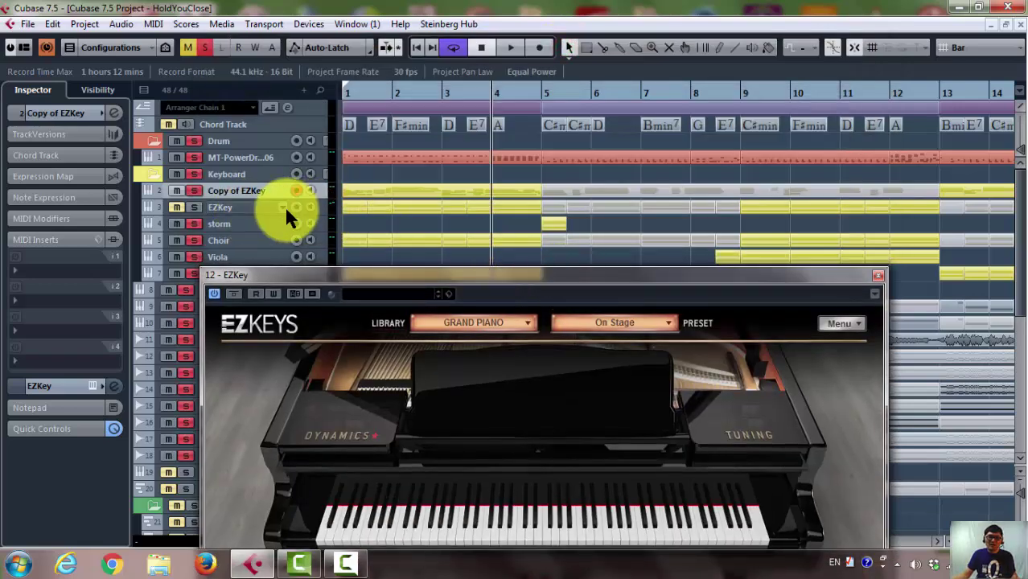
left_click(265, 207)
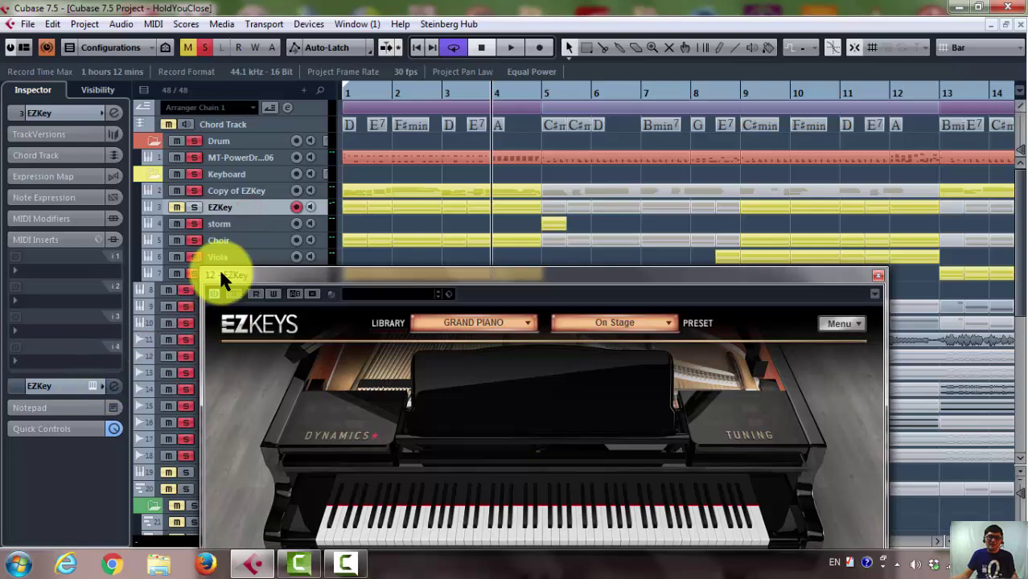
left_click(254, 193)
left_click_drag(377, 279, 372, 102)
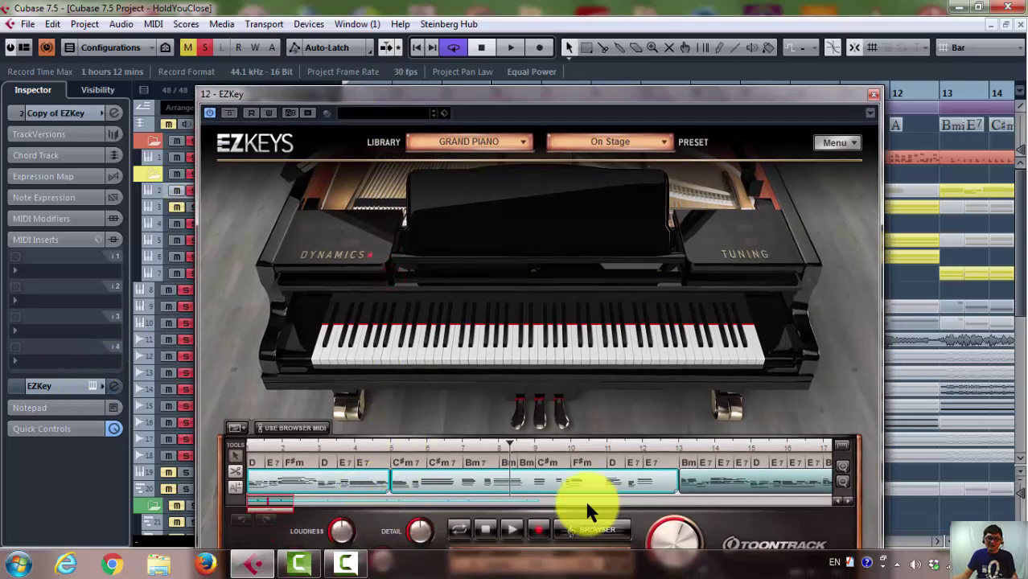
right_click(477, 484)
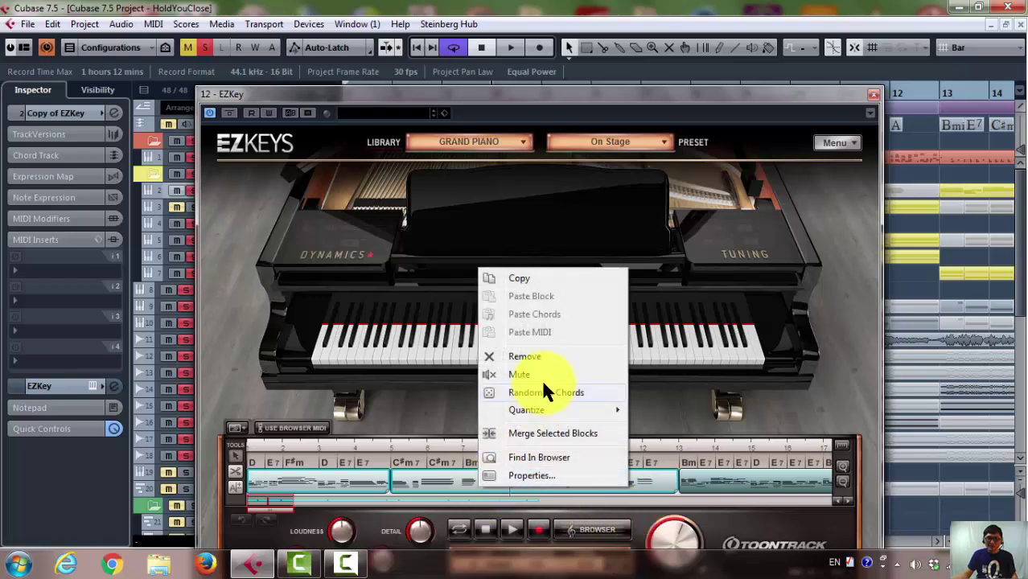
left_click(525, 357)
Select and remove the next group of remaining chord blocks.
left_click(724, 476)
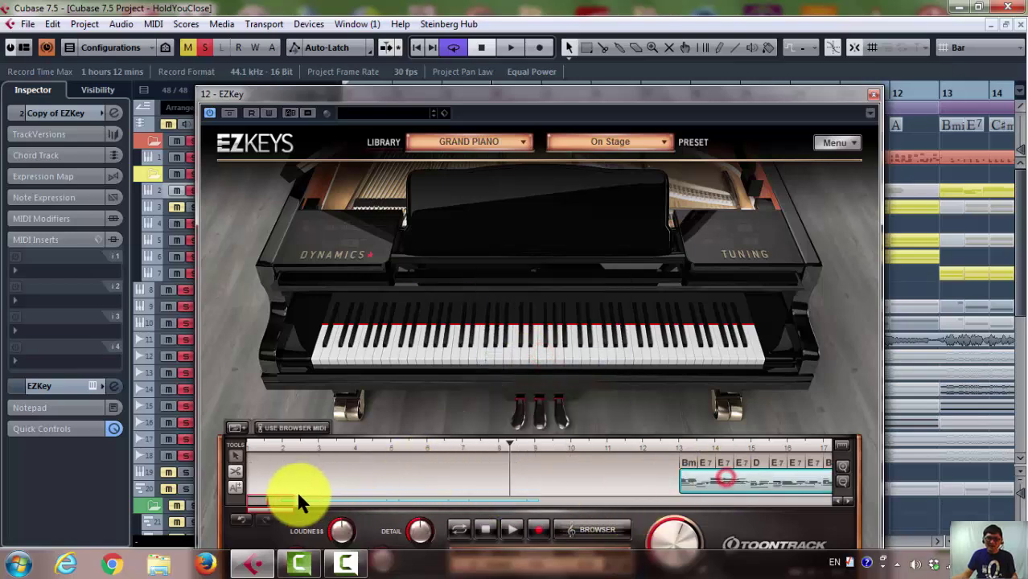
left_click_drag(296, 498, 361, 483)
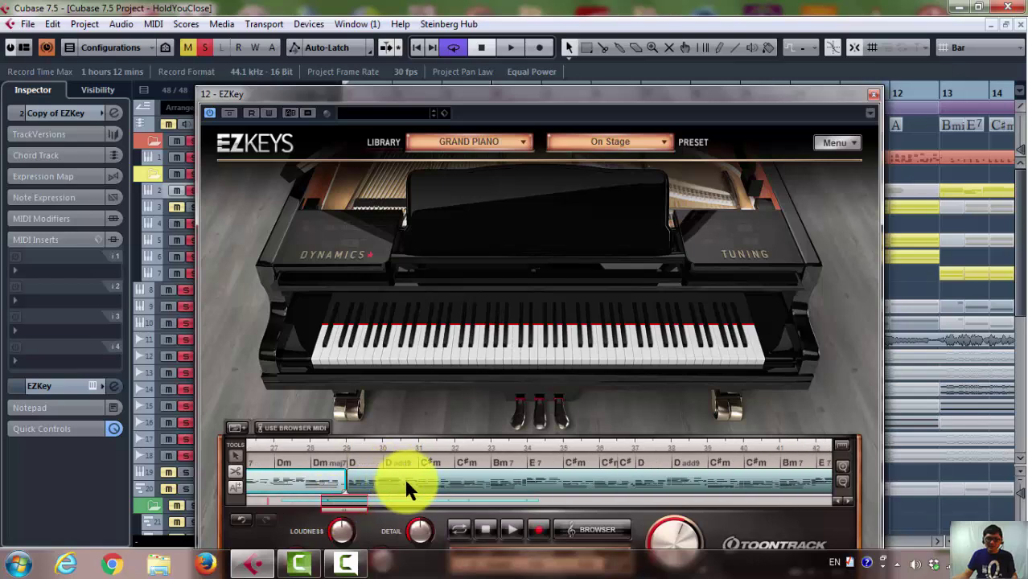
left_click(403, 476, "shift")
right_click(399, 475)
left_click(449, 350)
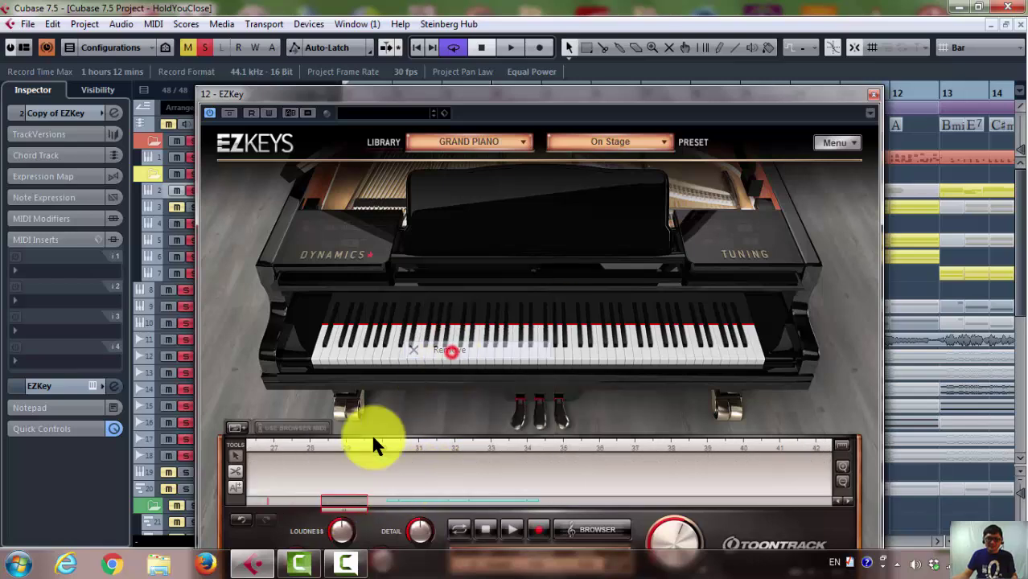
Remove the last chord blocks, close EZKeys and start playback with the space bar.
left_click_drag(343, 502, 391, 504)
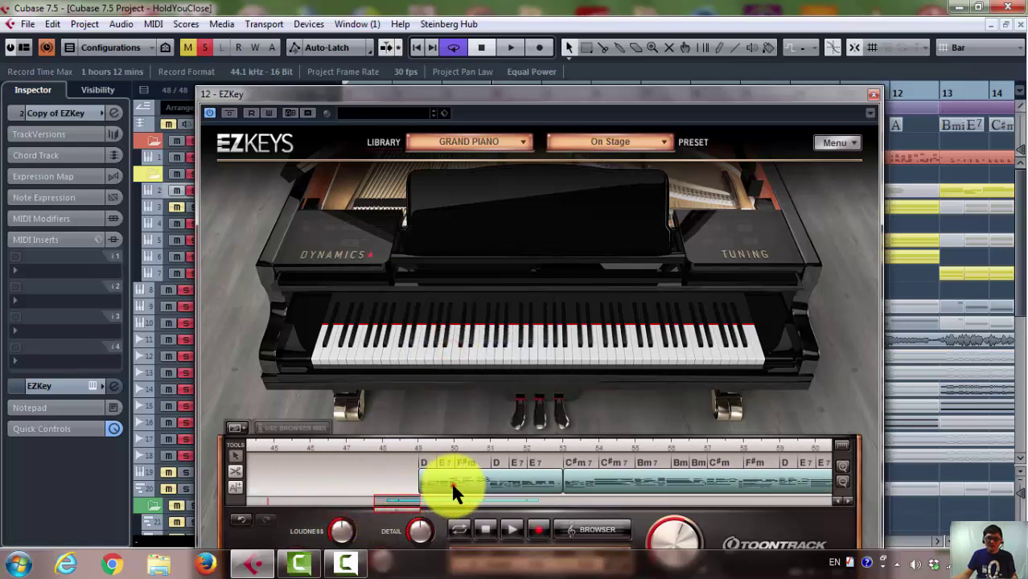
left_click(596, 475, "shift")
right_click(596, 471)
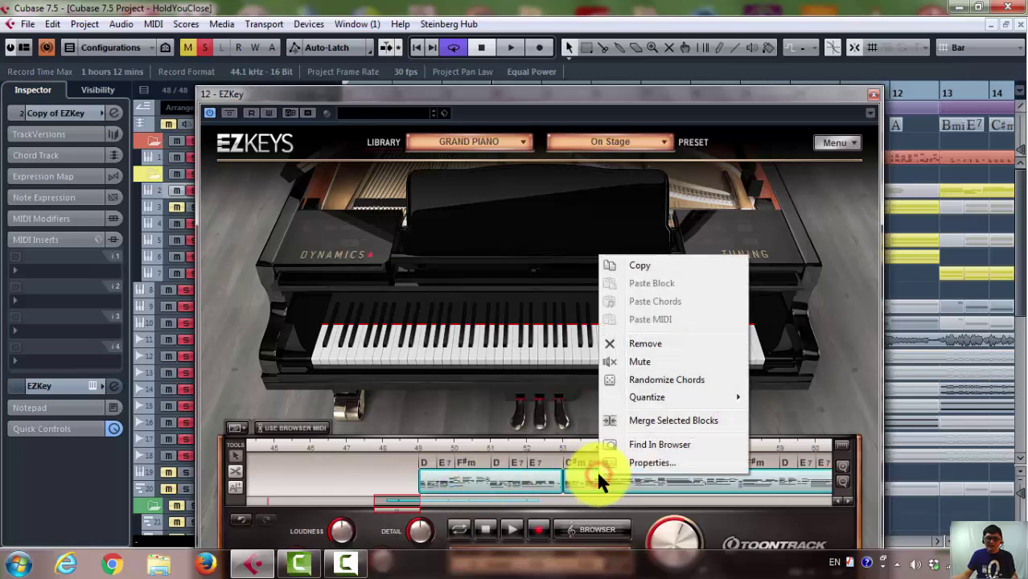
left_click(661, 343)
left_click_drag(402, 500, 481, 506)
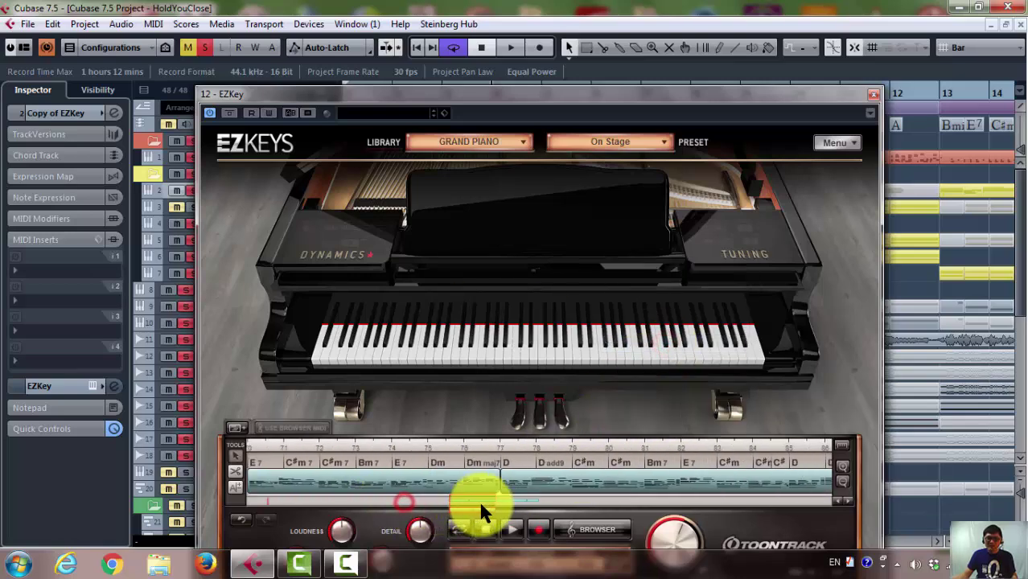
key("space")
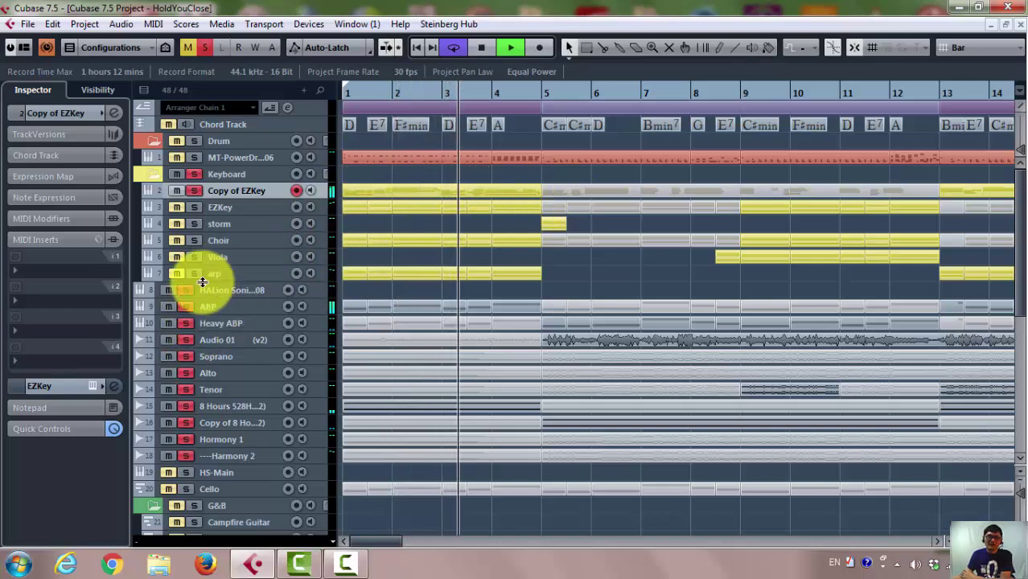
Mute tracks 8 and 9 while listening, then stop playback near bar 7.
left_click_drag(167, 292, 165, 336)
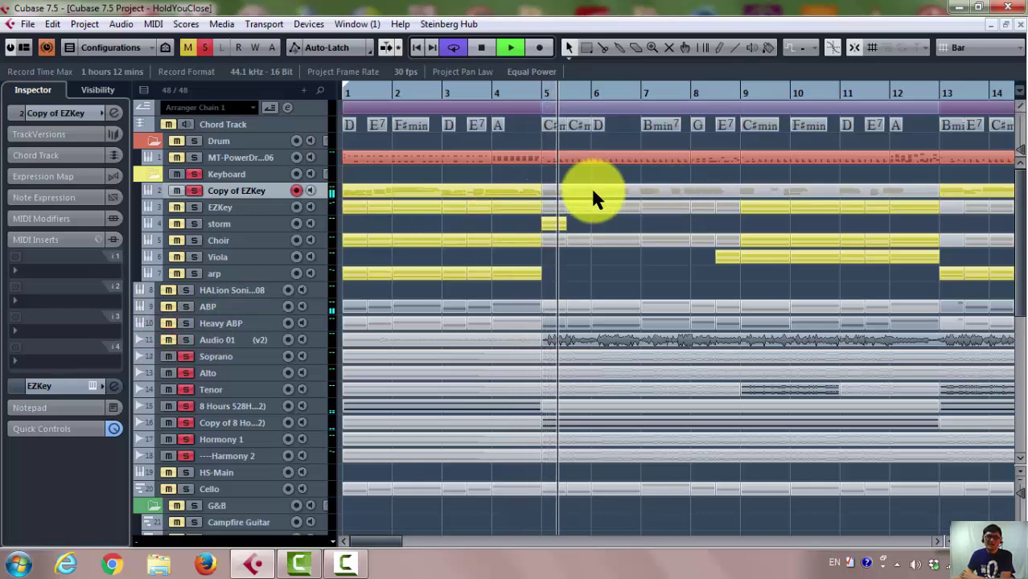
left_click(481, 46)
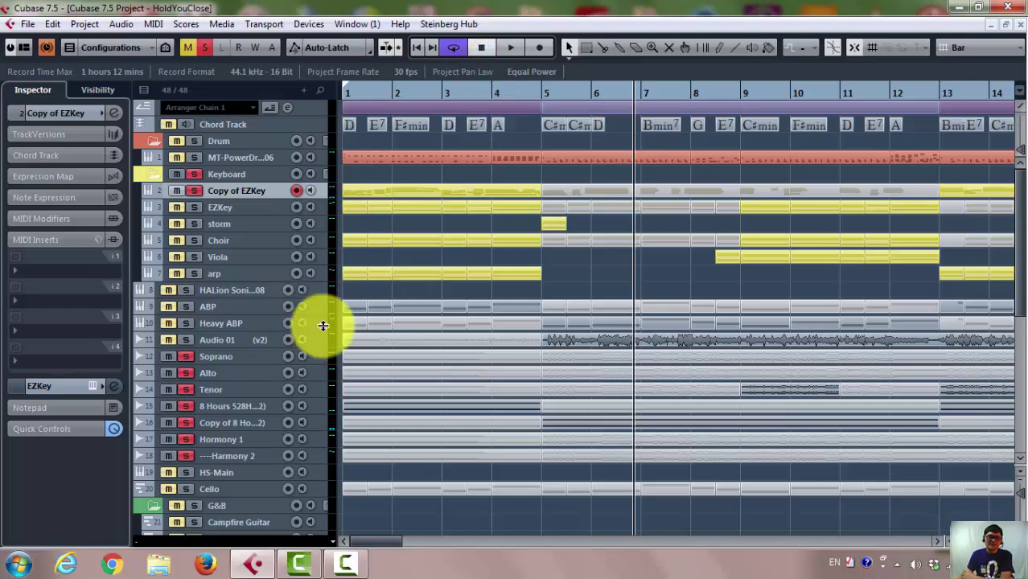